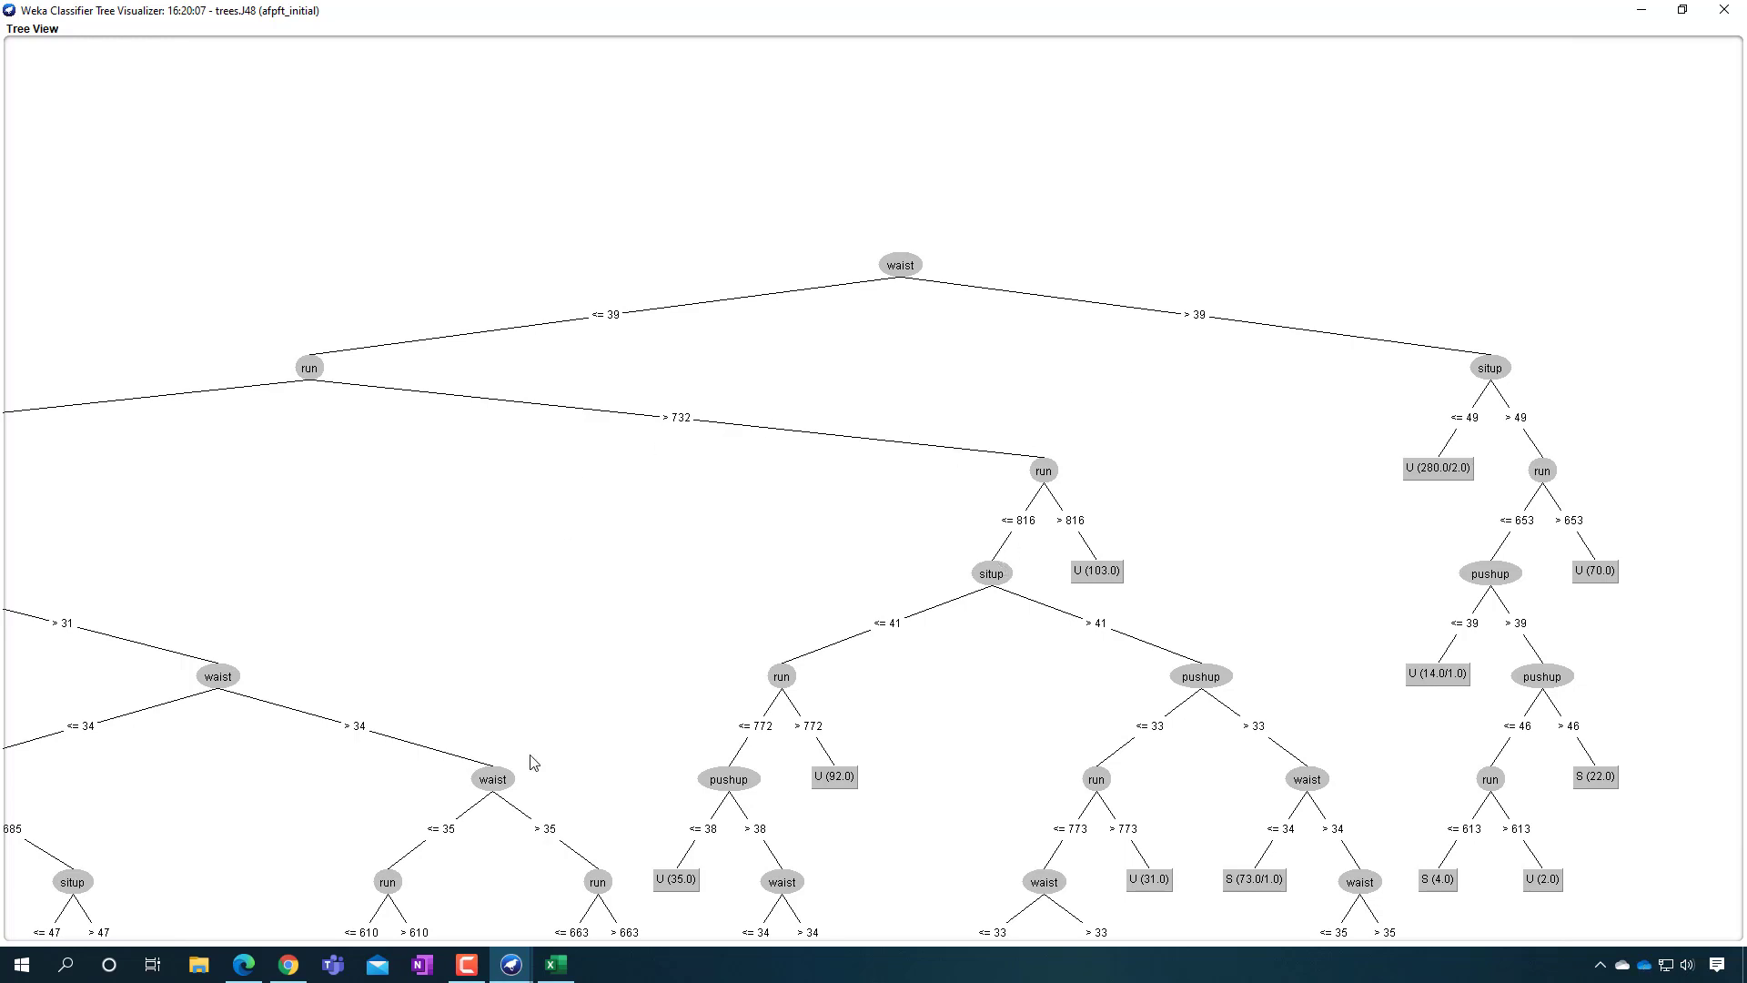
Switch to Excel and examine the waist, pushup, situp and run values in the first data row of the afpft_initial sheet
click(558, 966)
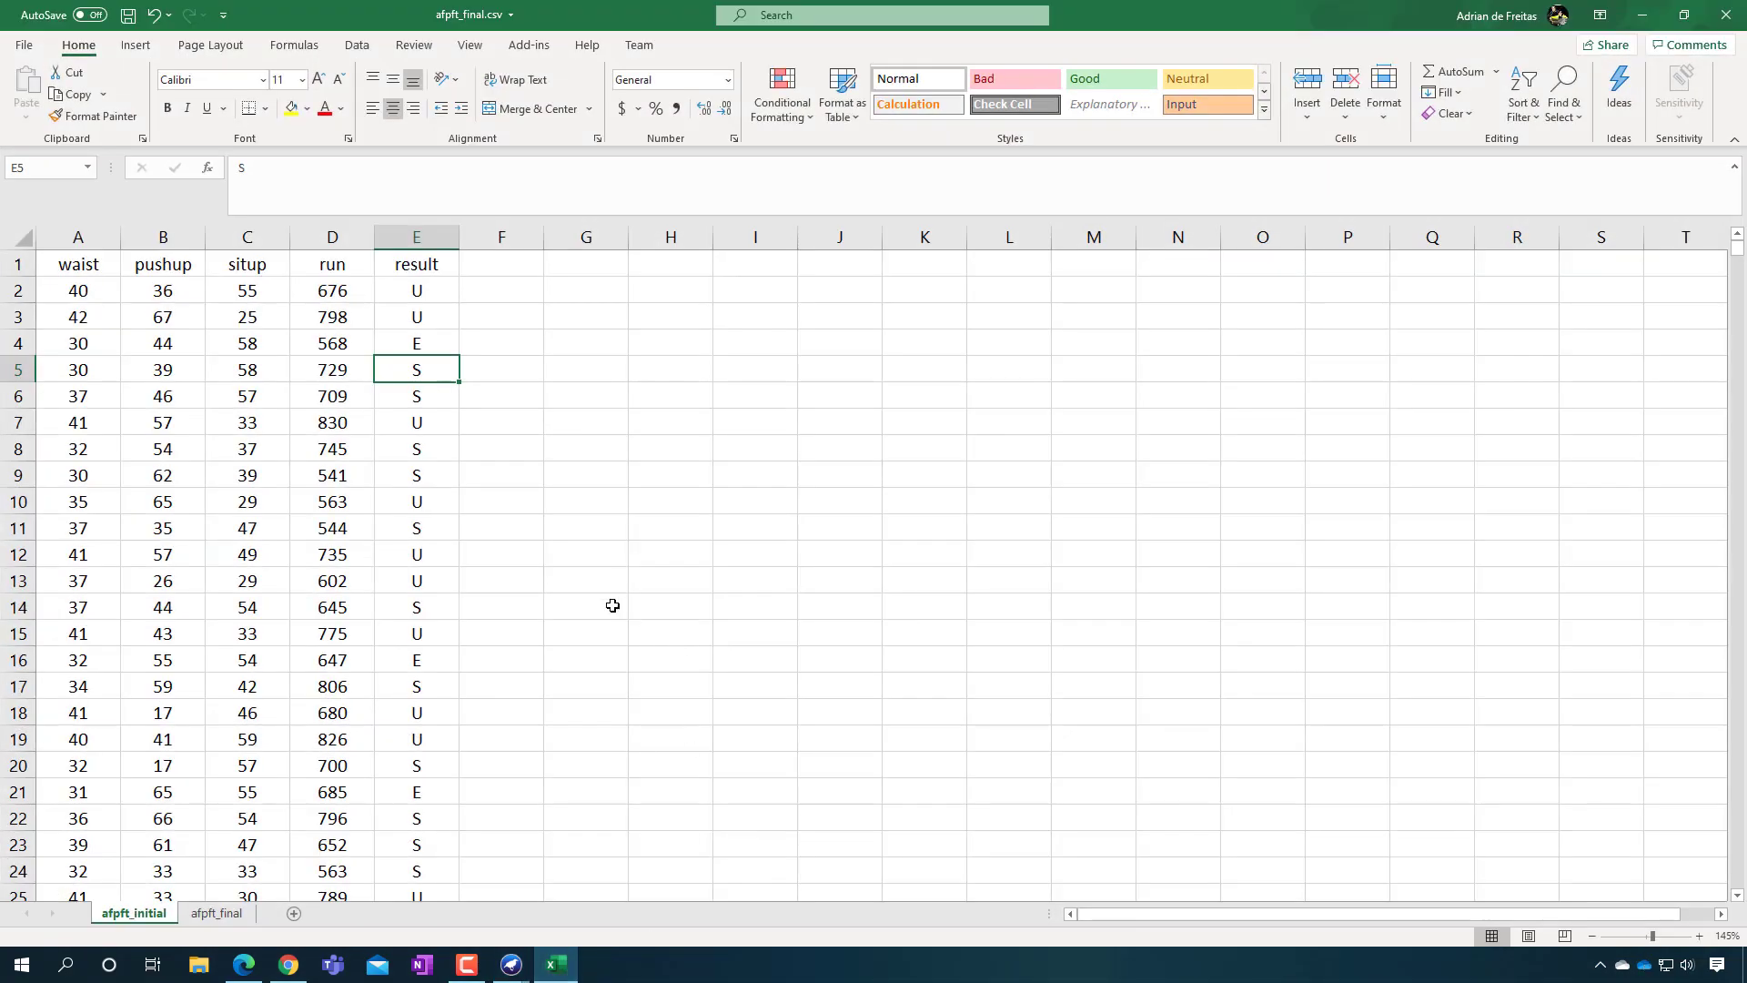
click(582, 590)
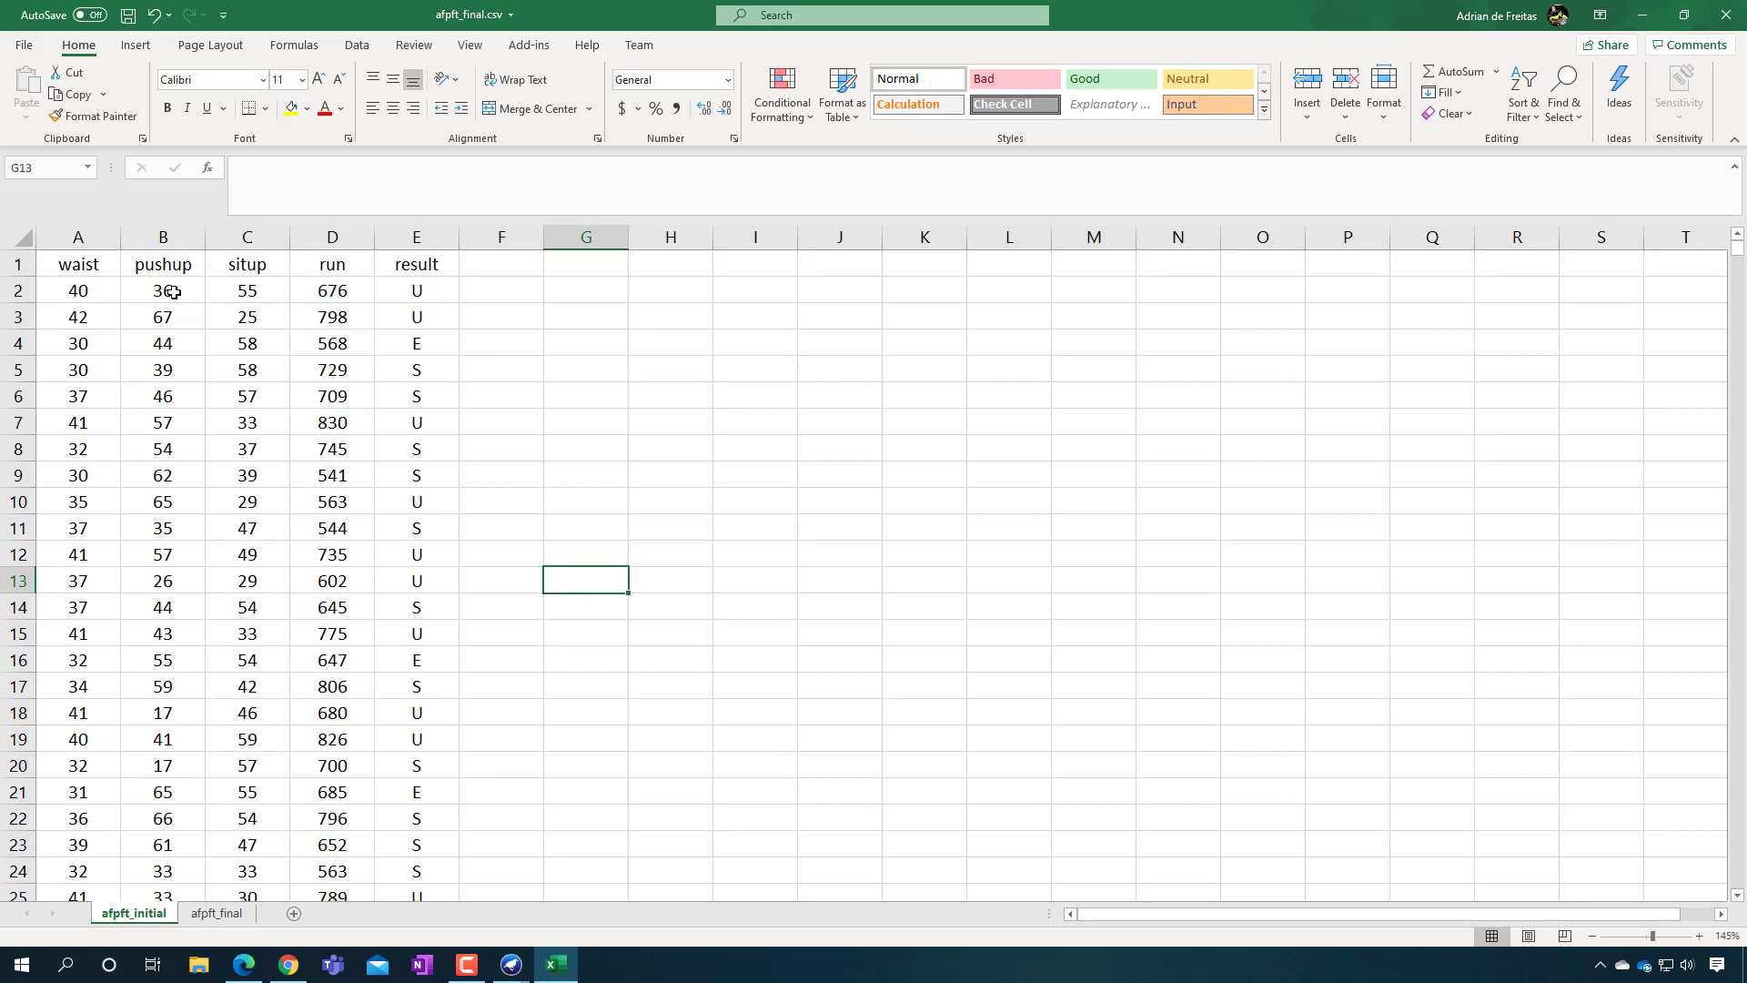
drag(88, 290, 326, 293)
click(327, 292)
click(105, 291)
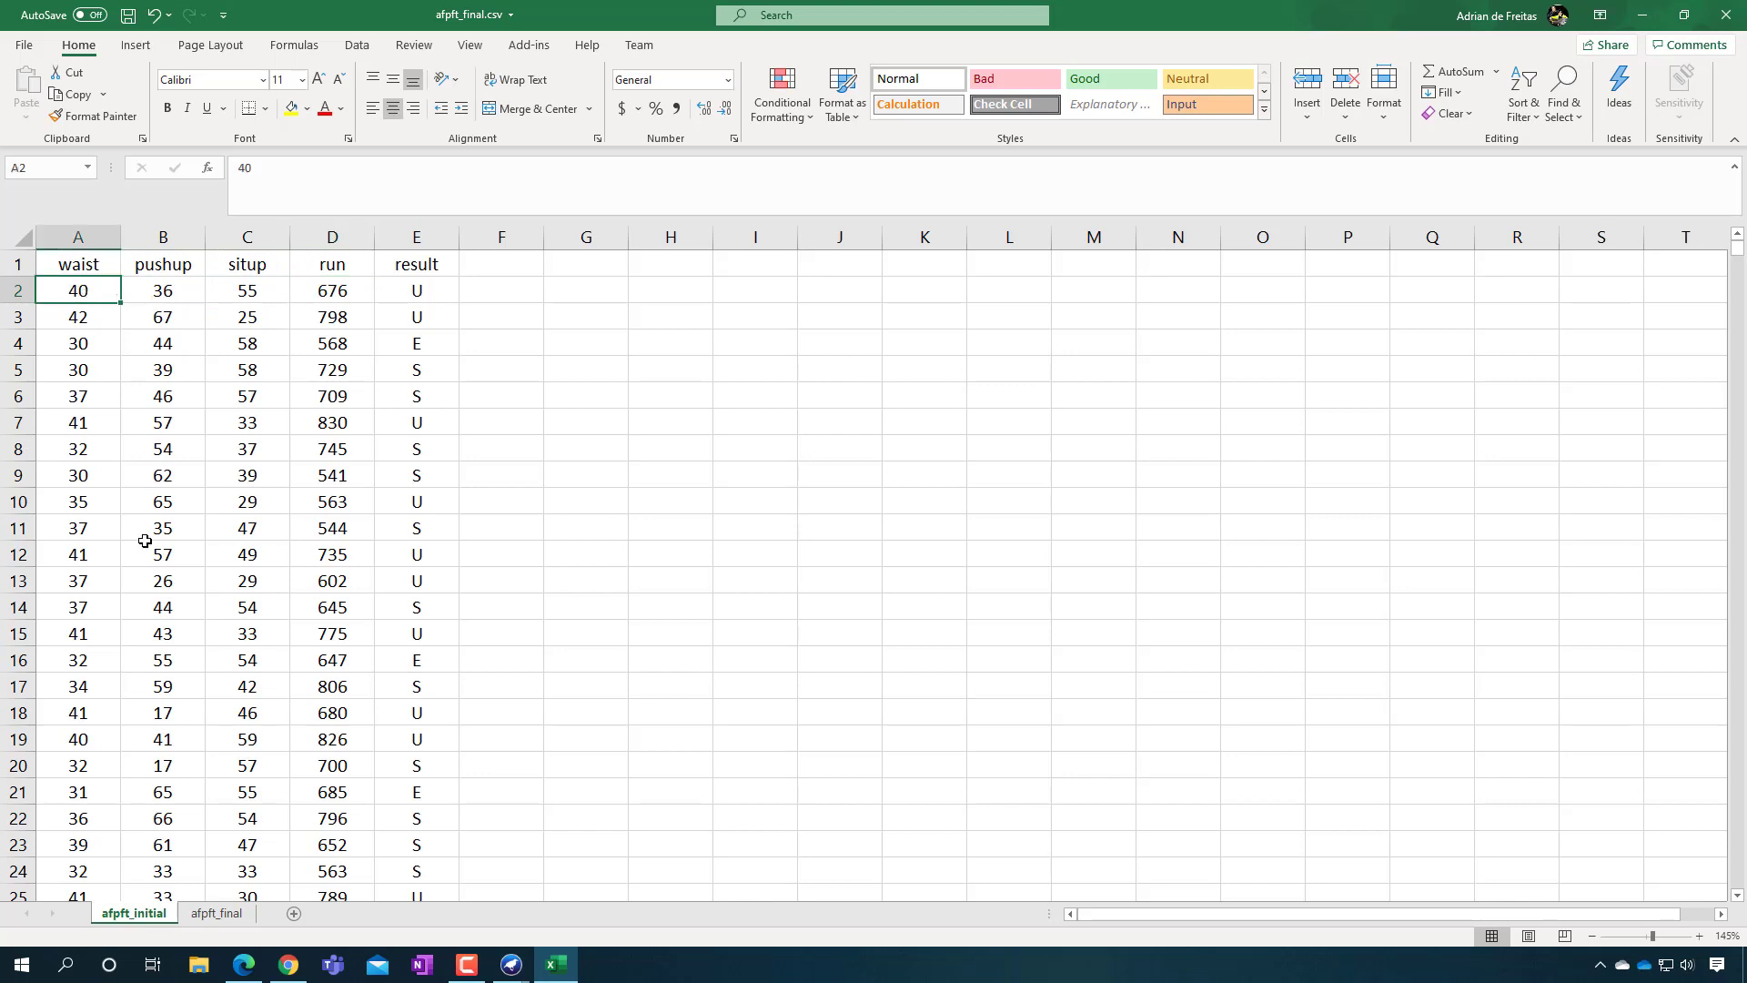
Compare each raw measurement in row 2 of the afpft_final sheet with its matching score column and the composite score
click(217, 913)
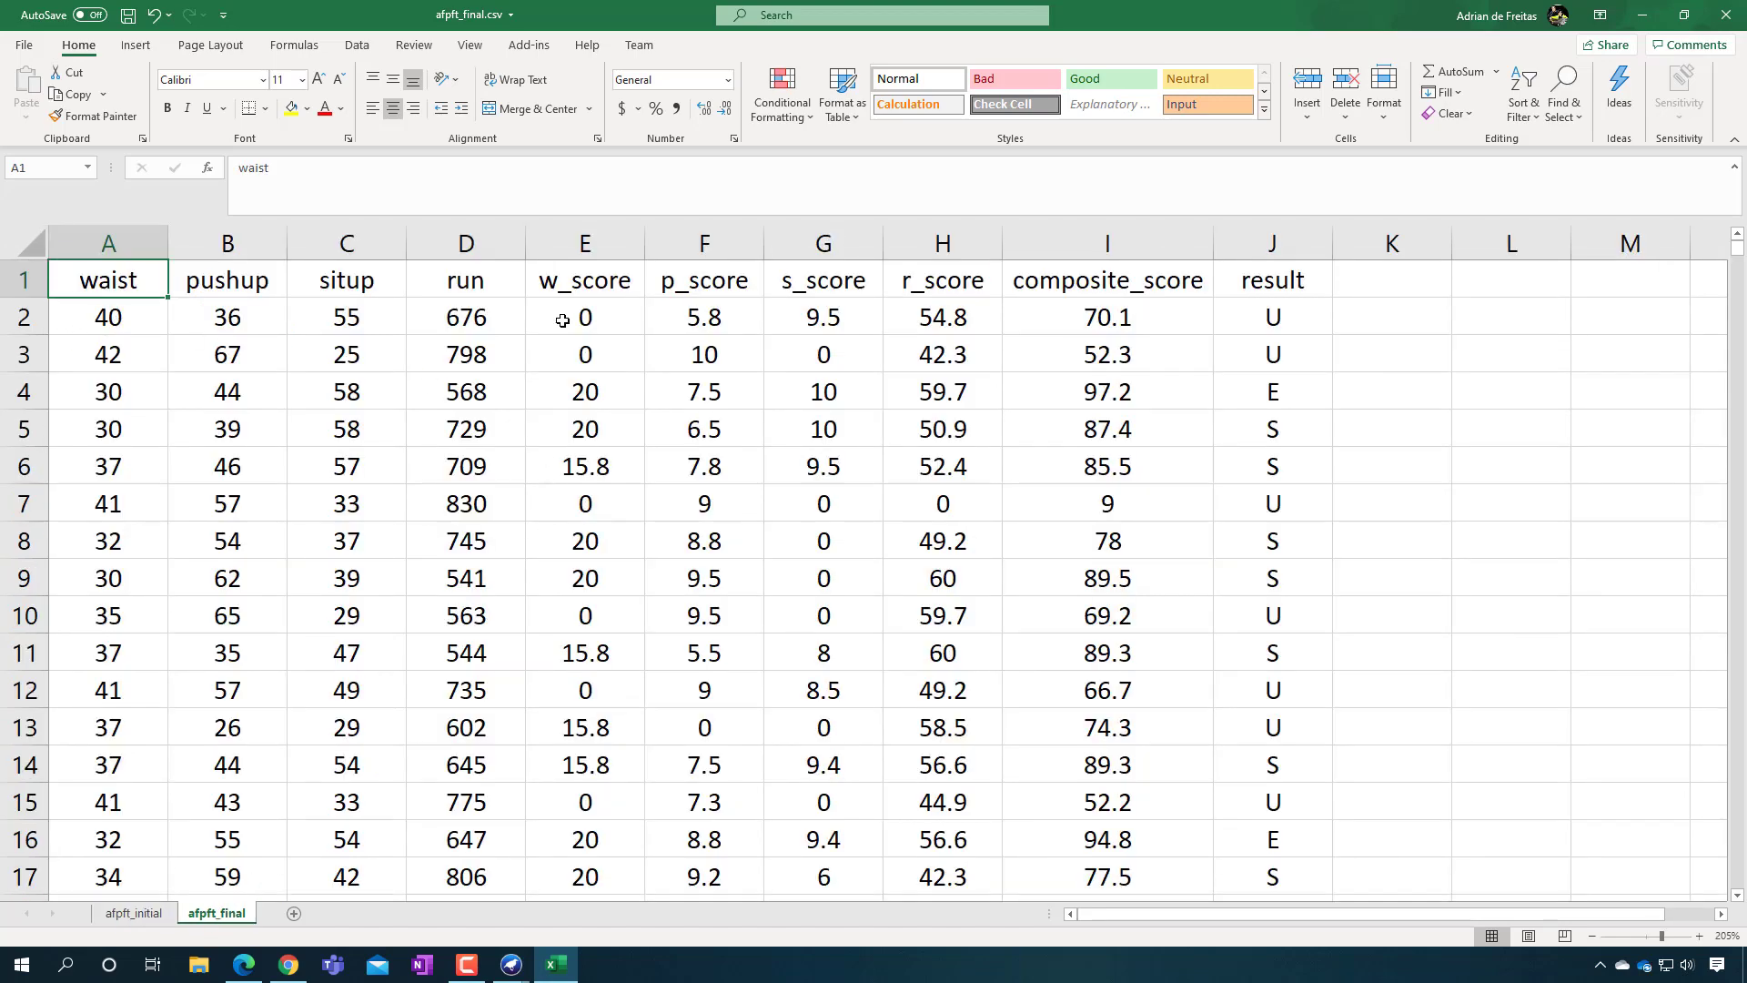
click(121, 313)
click(536, 320)
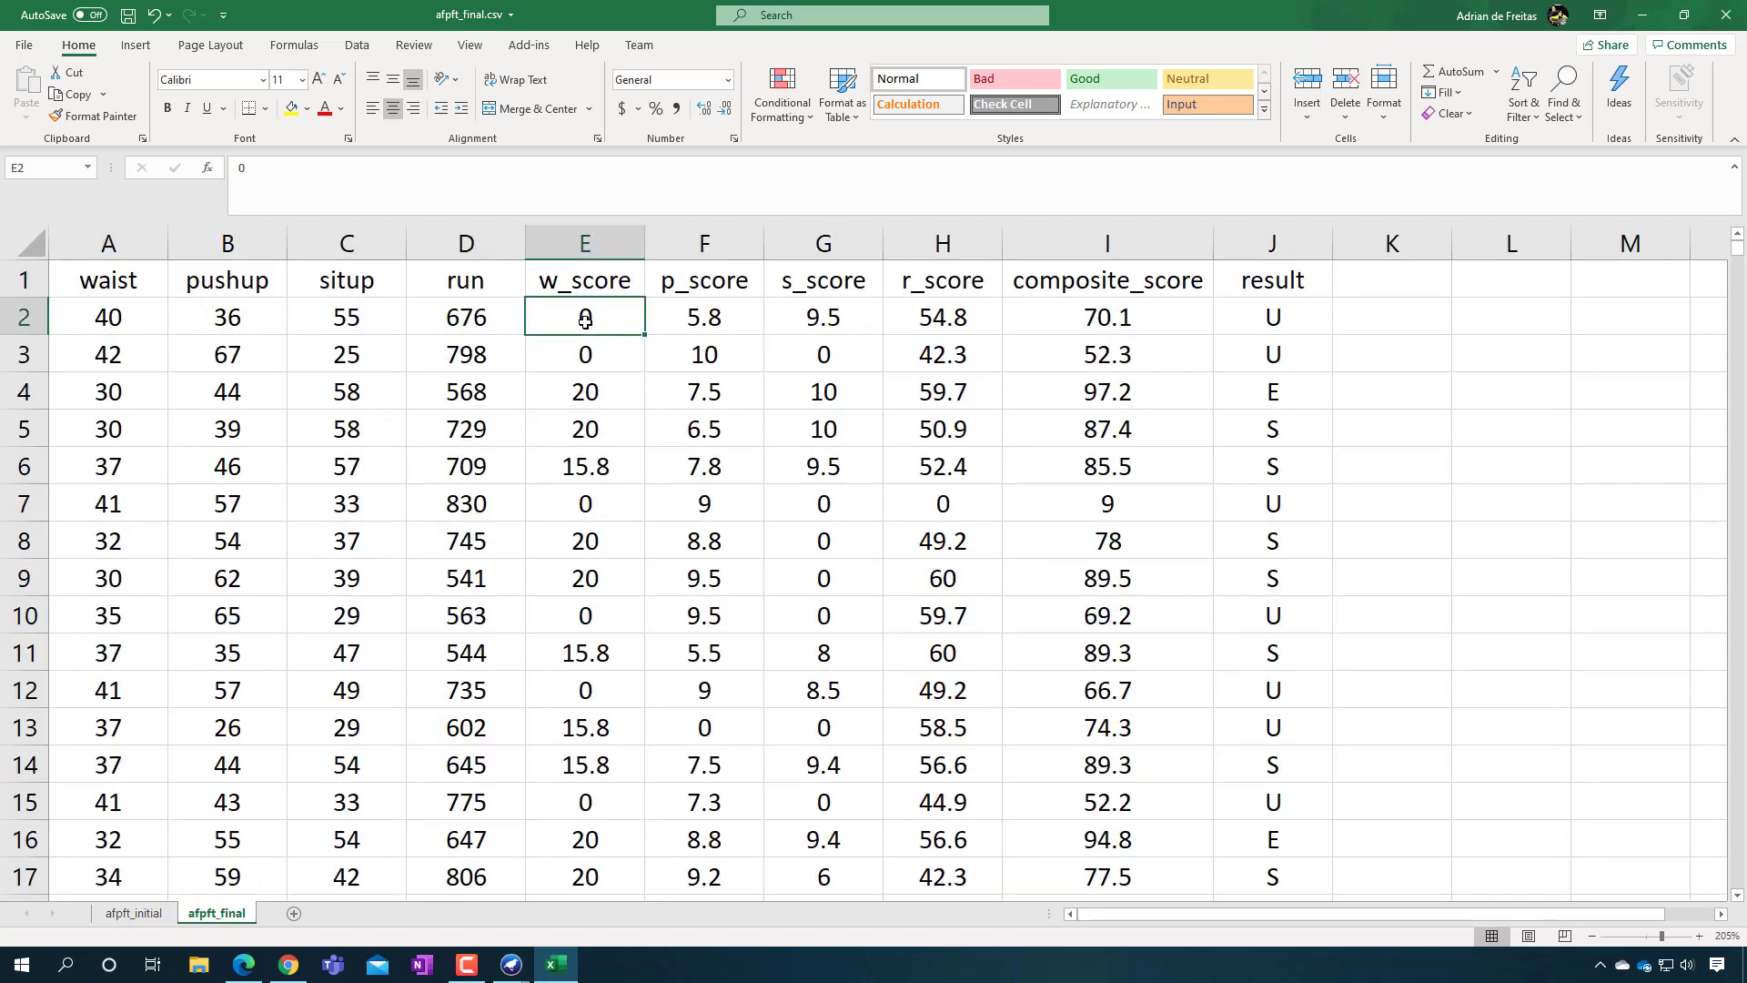
click(226, 330)
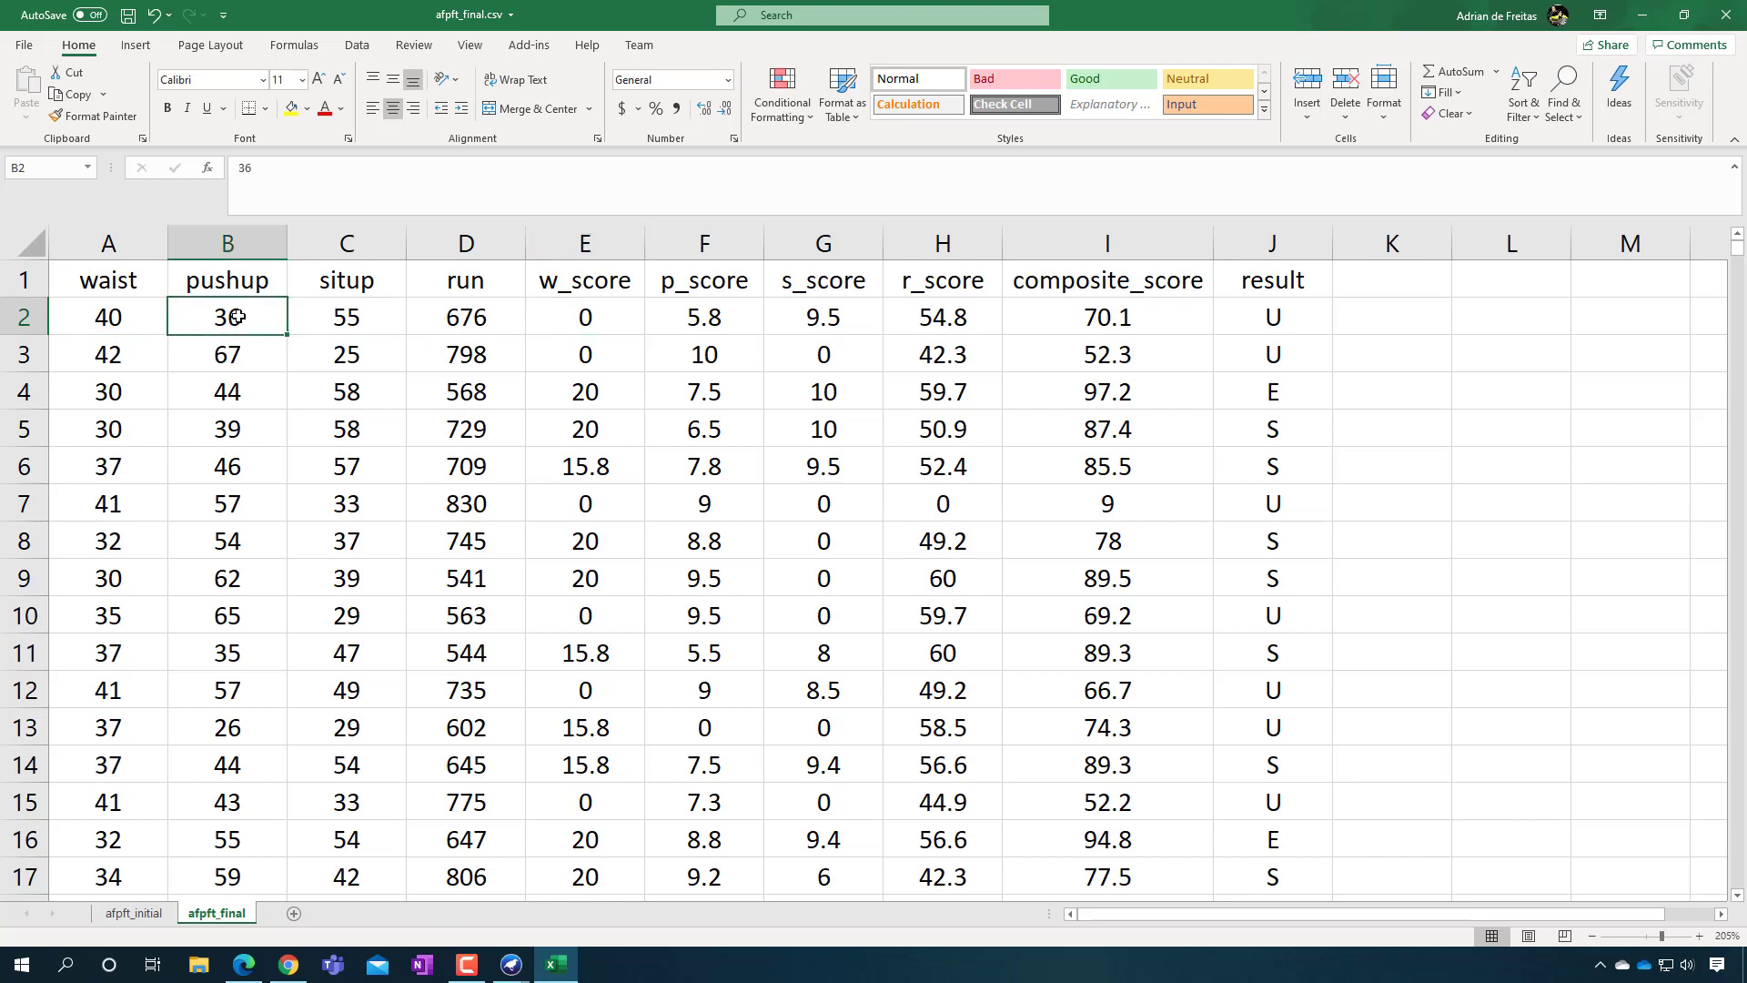
click(726, 318)
click(361, 314)
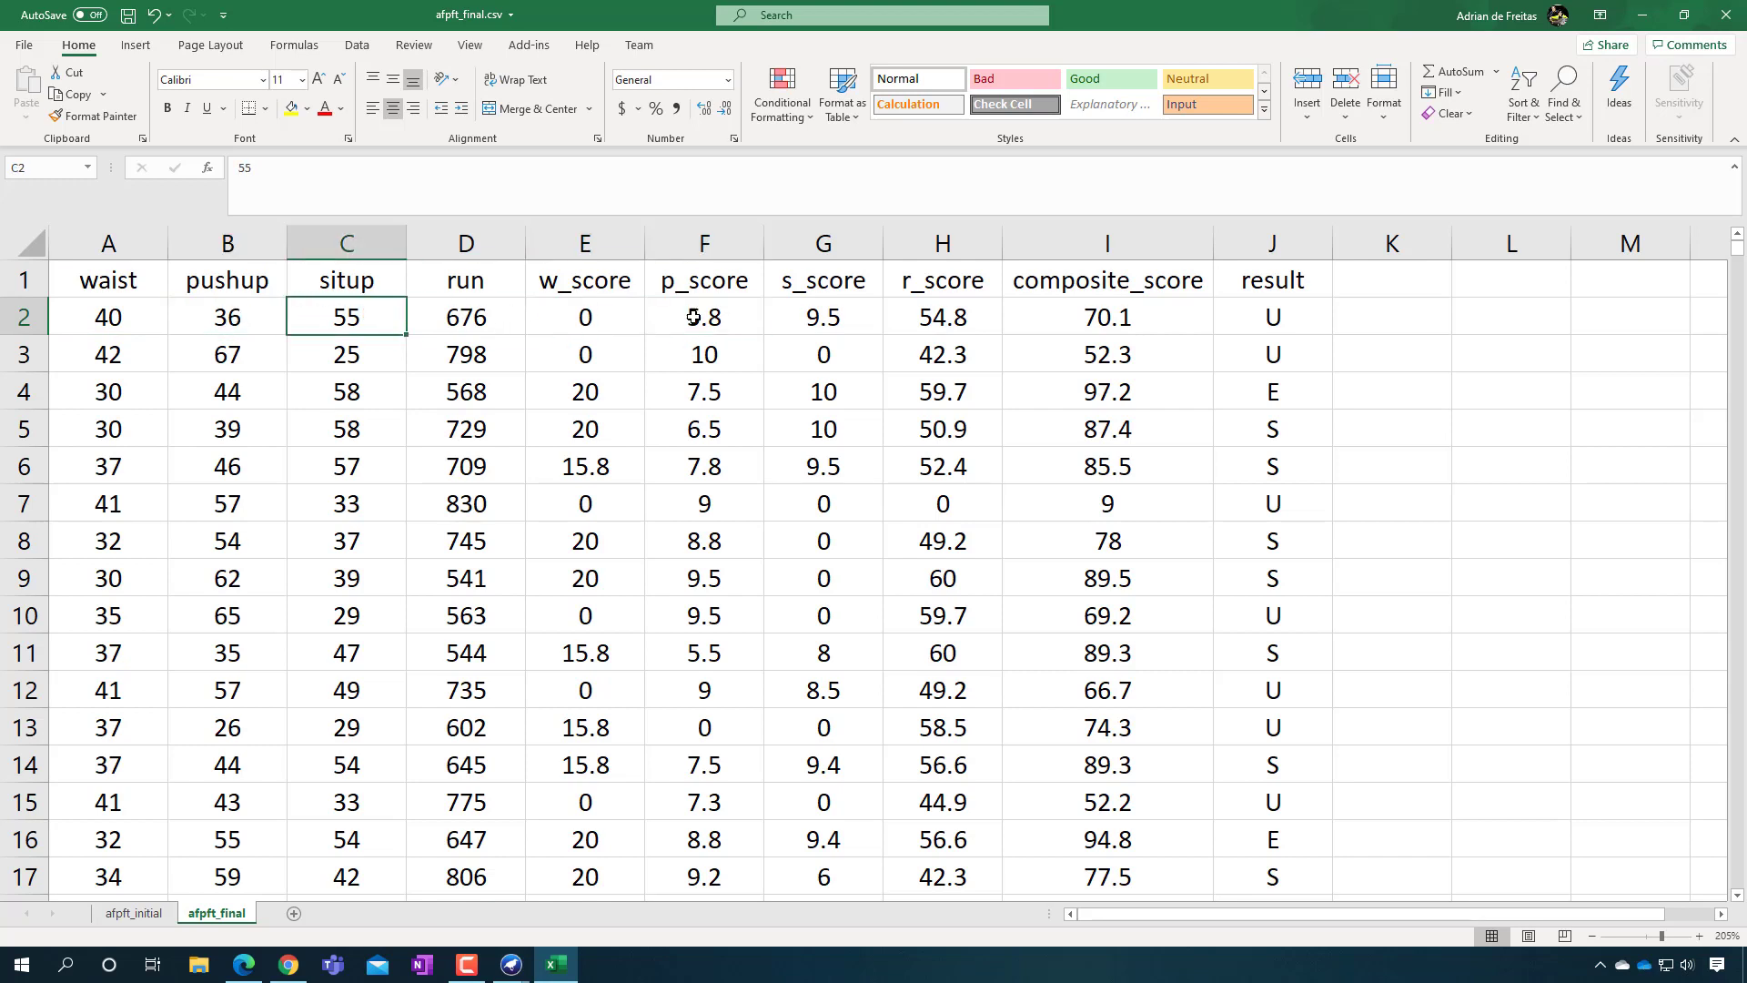
click(831, 321)
click(506, 325)
click(933, 328)
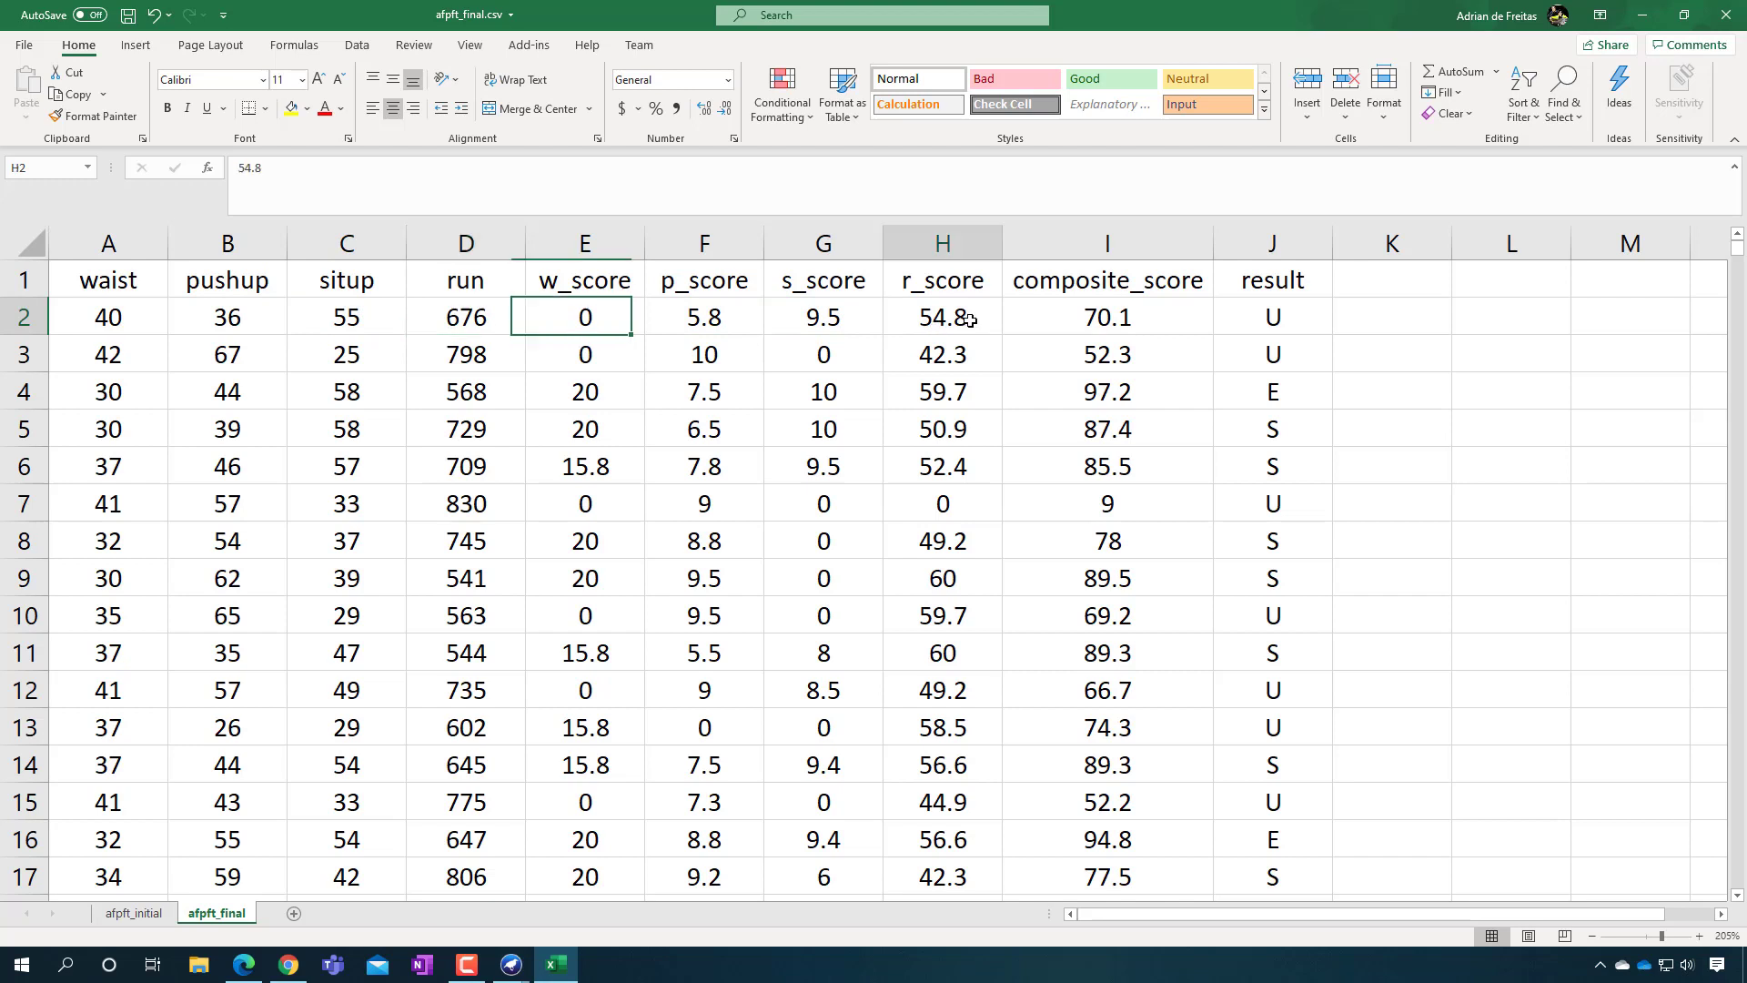
drag(1112, 321, 606, 320)
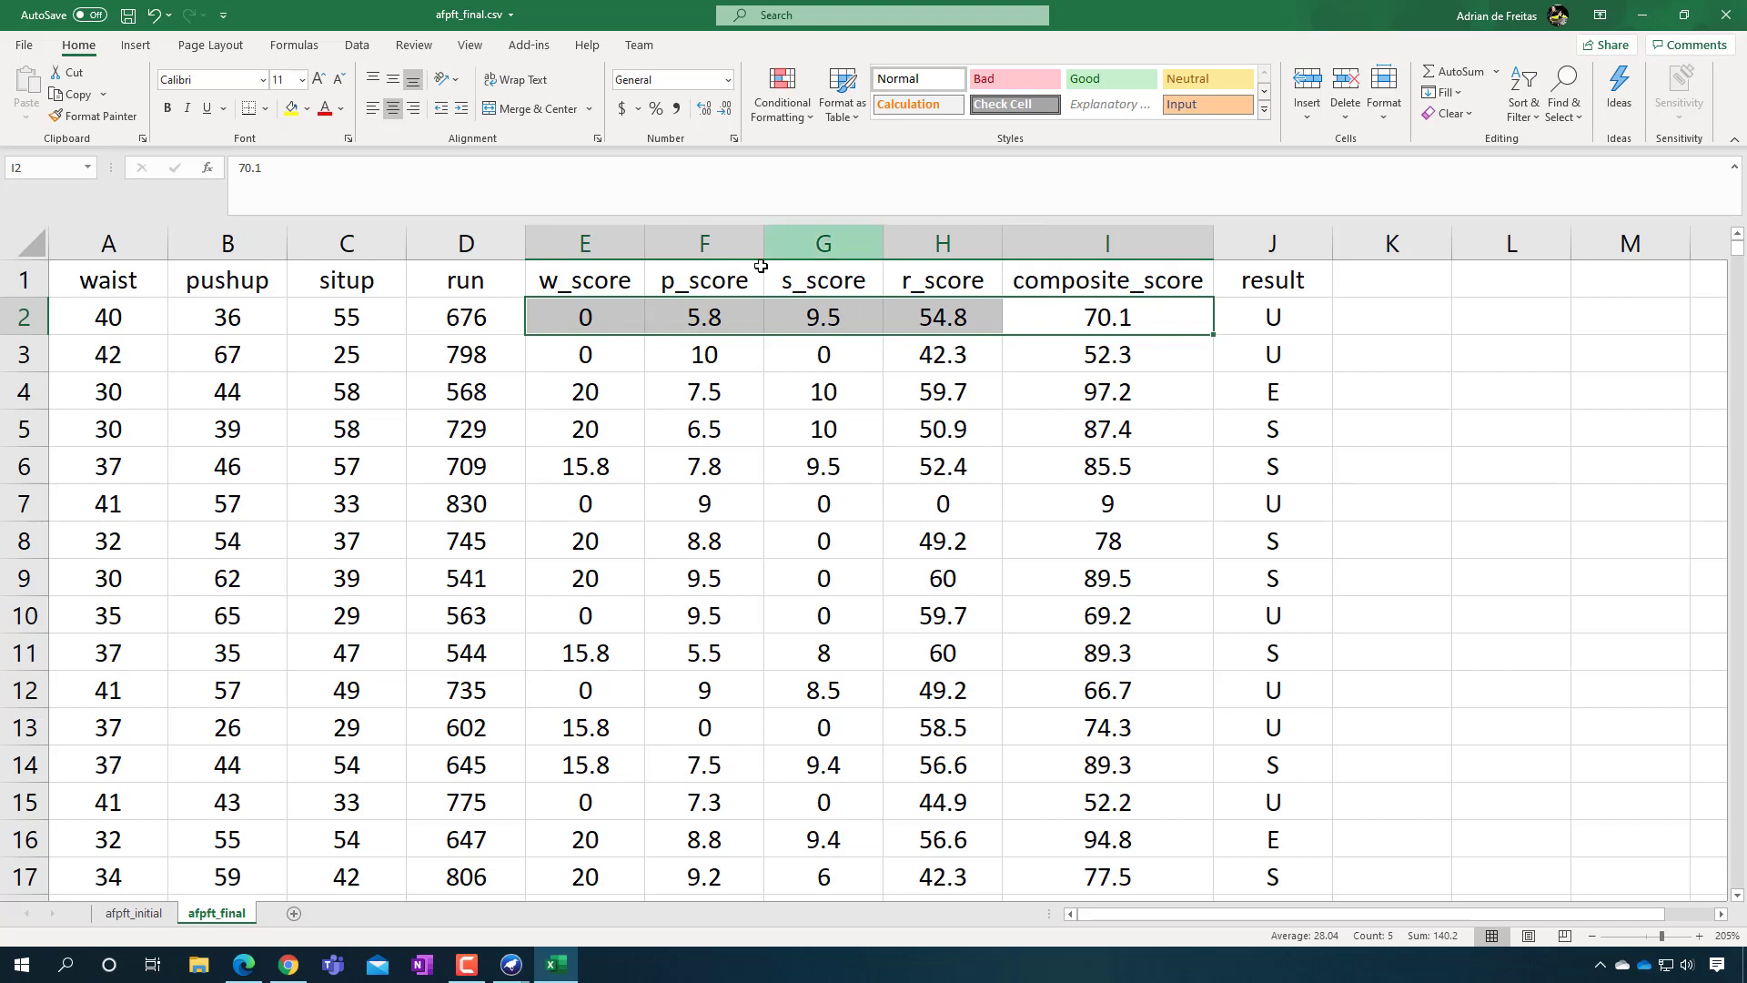
drag(110, 317, 432, 320)
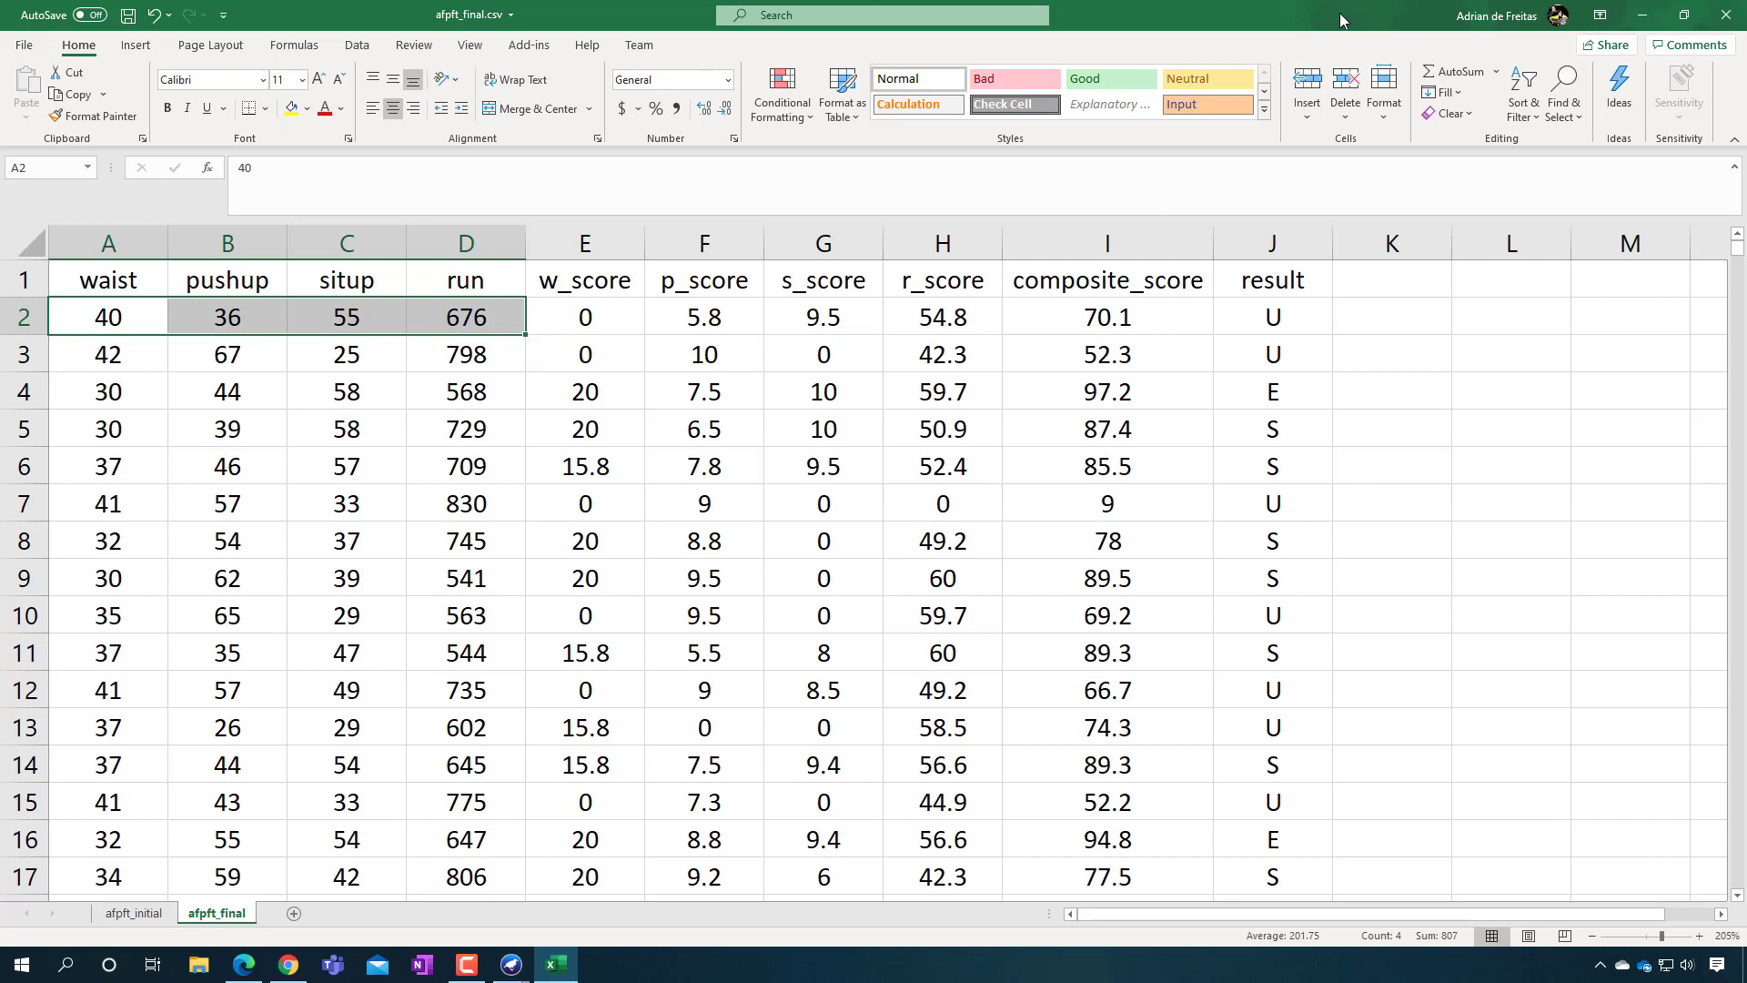
Return to Weka, close the tree visualizer and load the afpft_final.csv dataset from the Desktop
click(1643, 16)
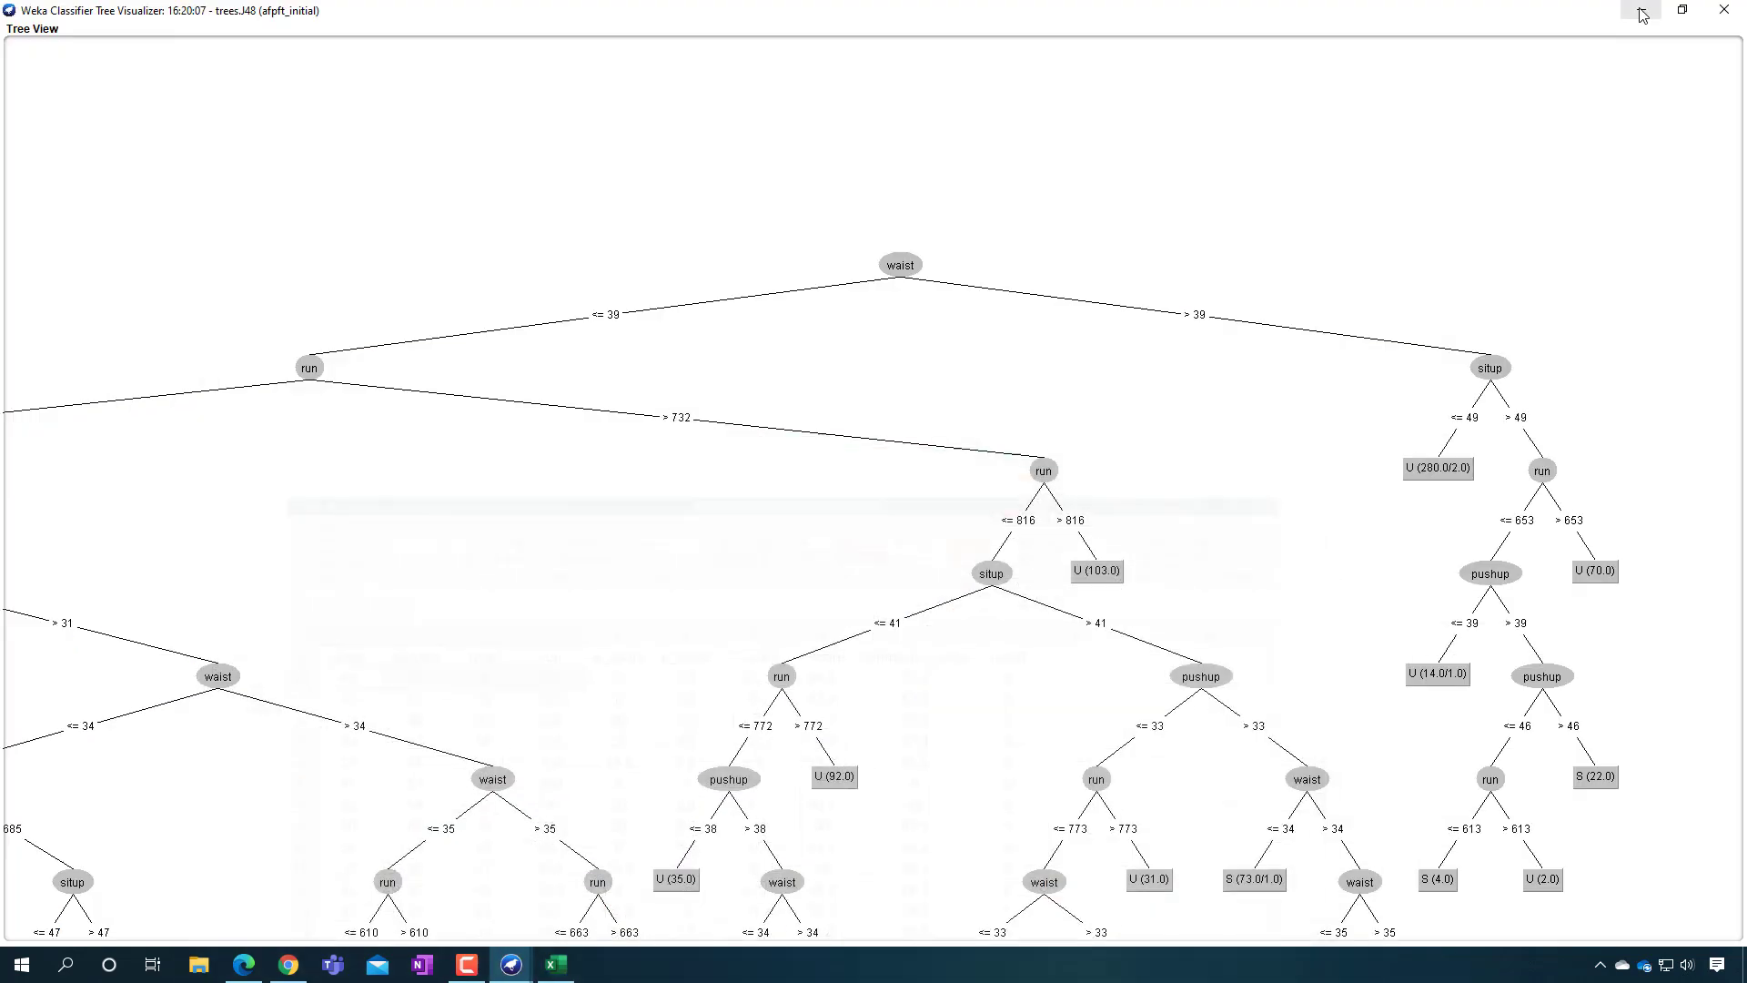
click(1725, 9)
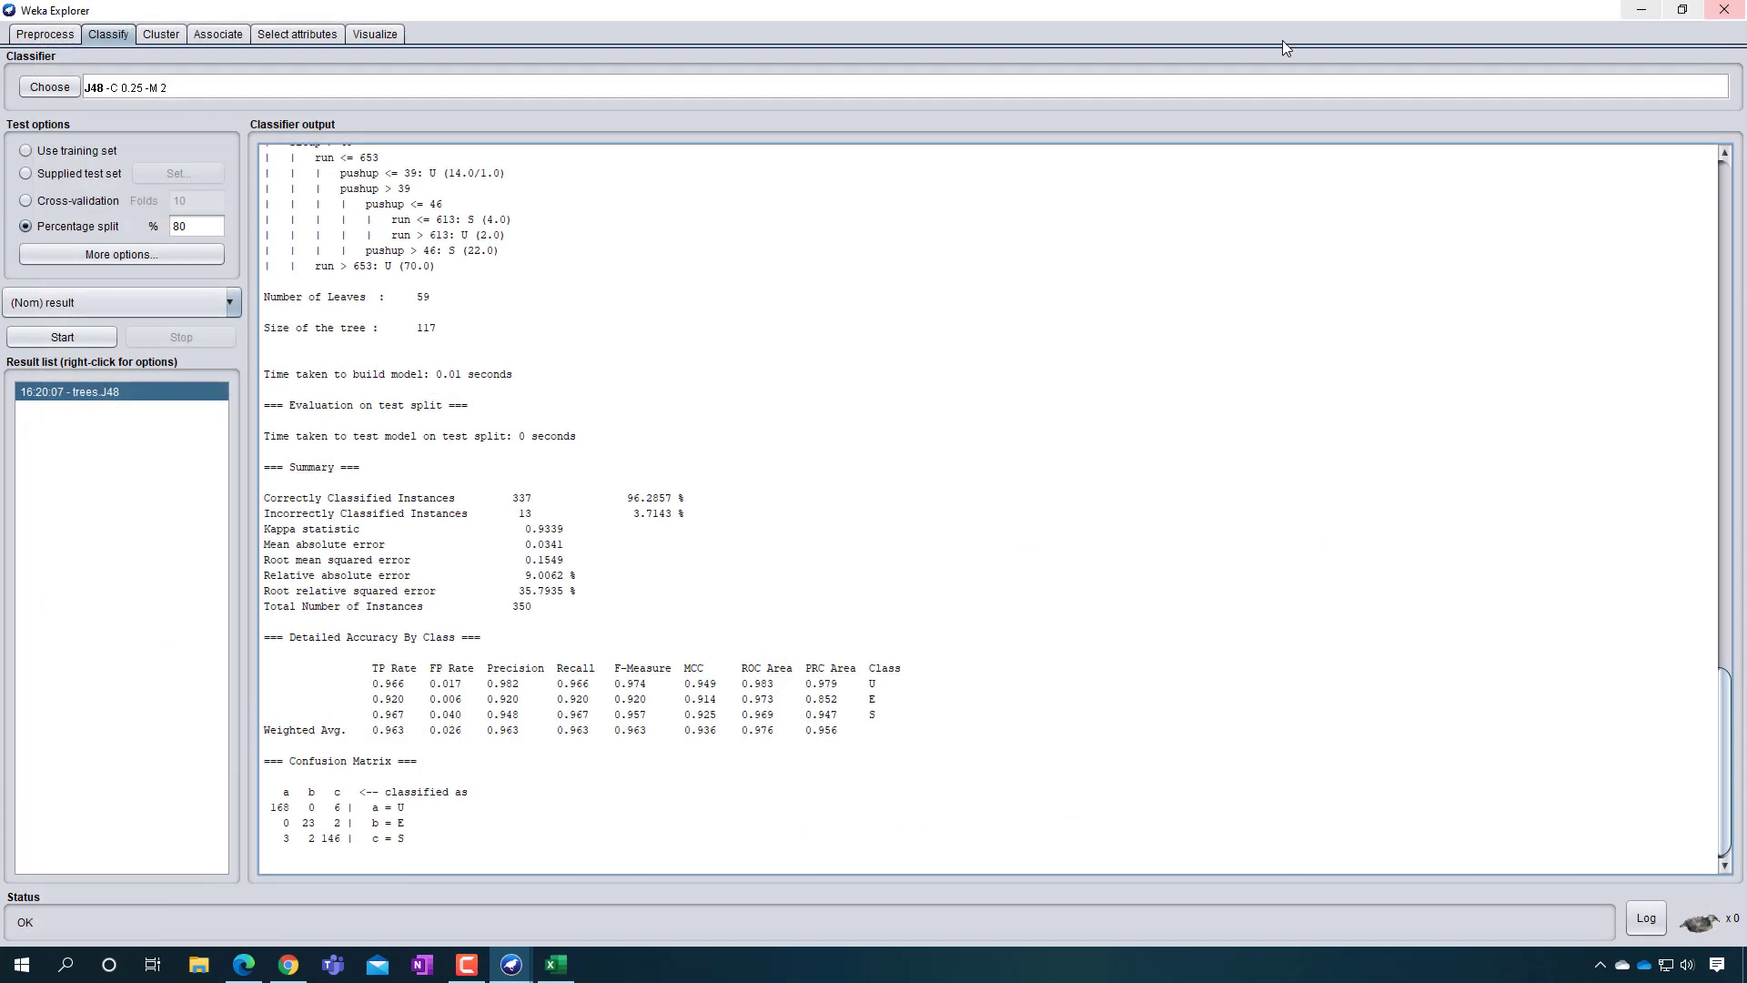
click(44, 33)
click(127, 70)
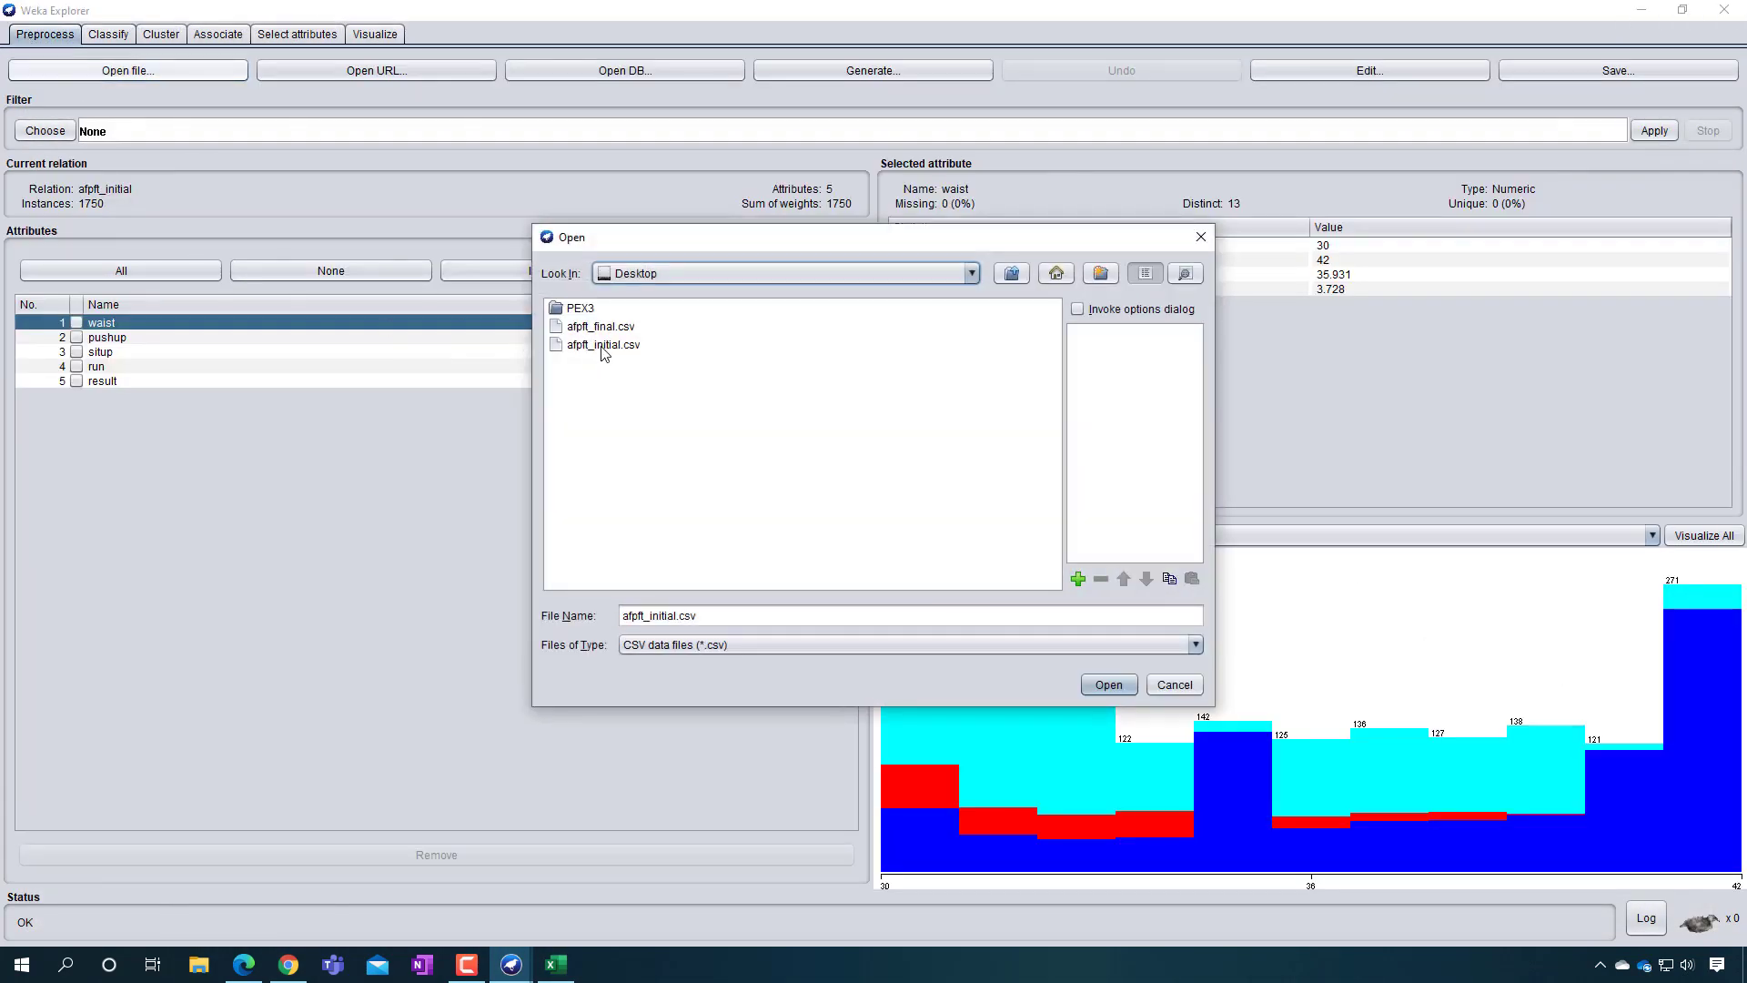
click(589, 328)
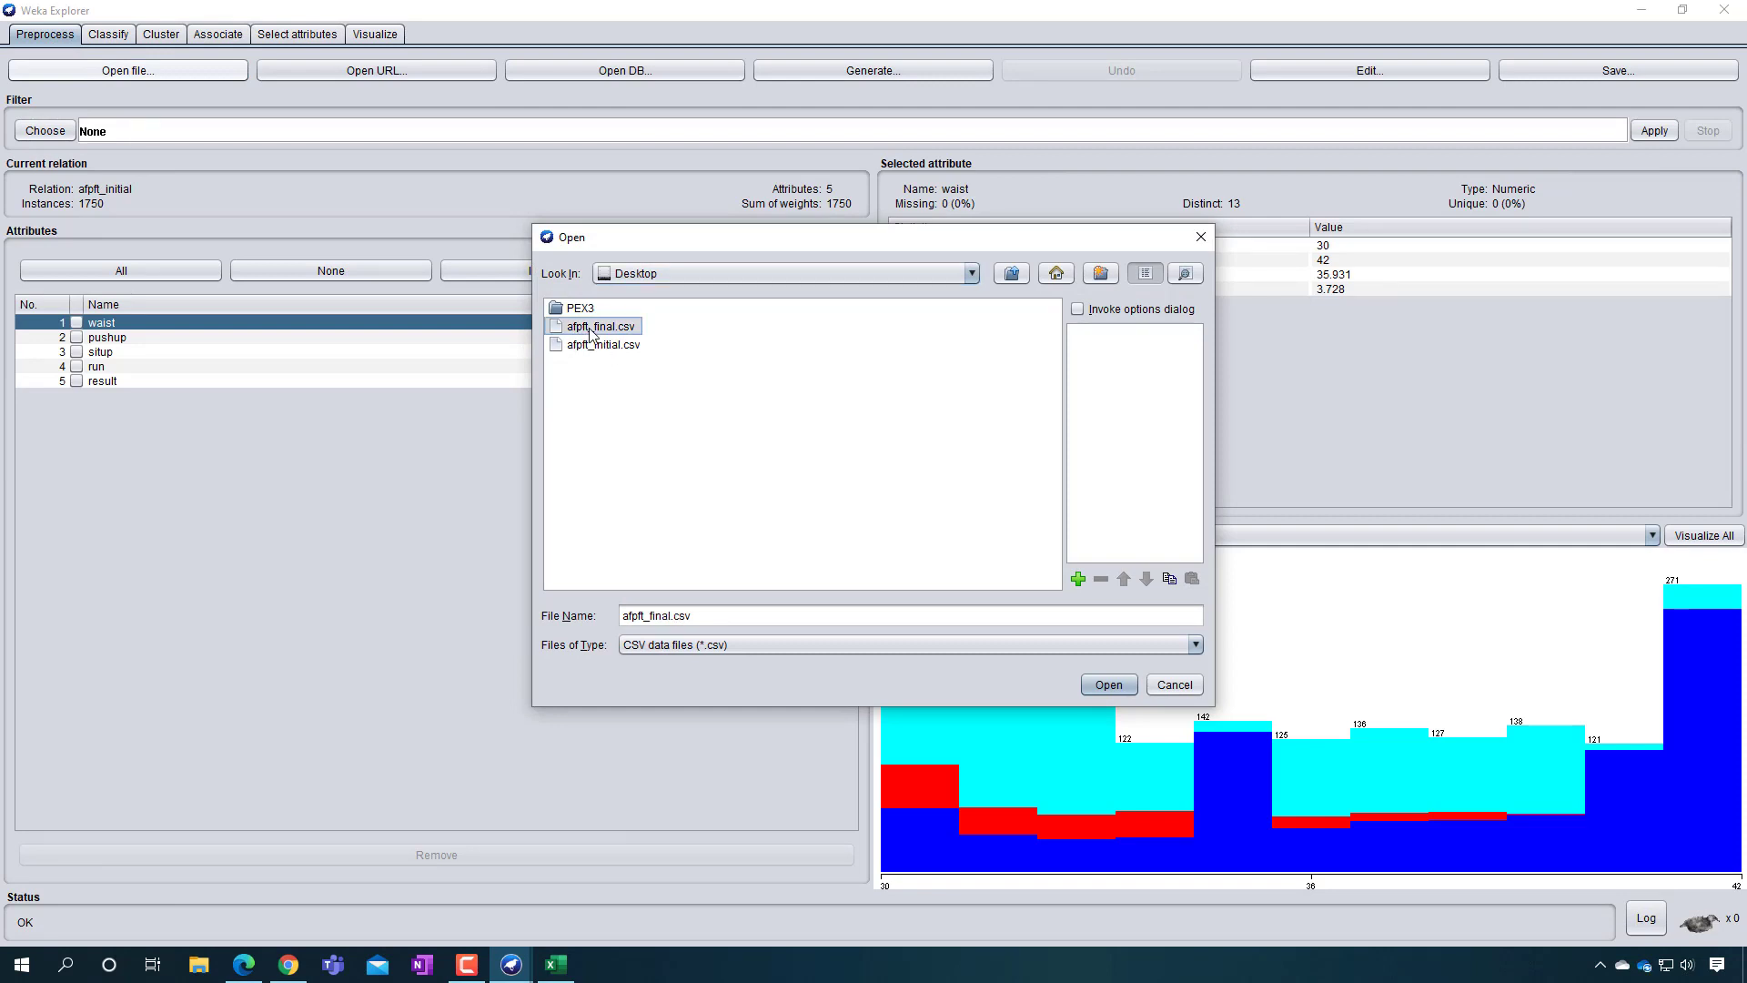
click(1109, 687)
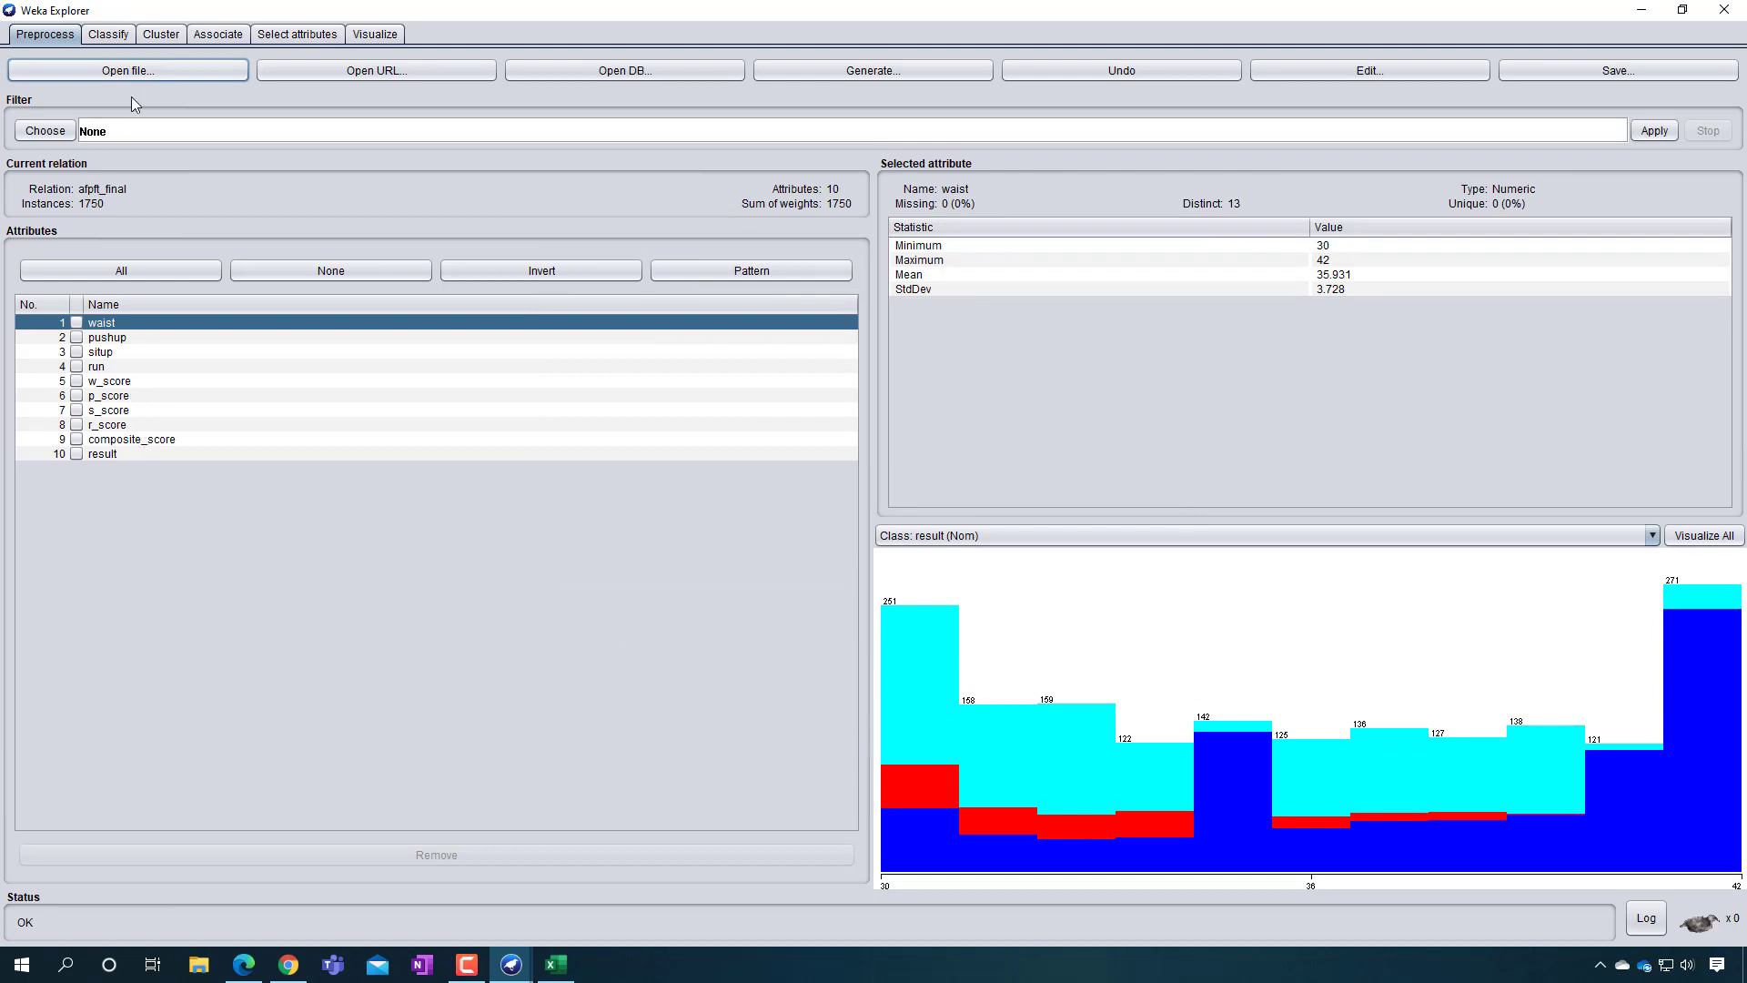
Train the J48 classifier on the afpft_final attributes with the 80% split and highlight the percentage of correctly classified instances
click(108, 35)
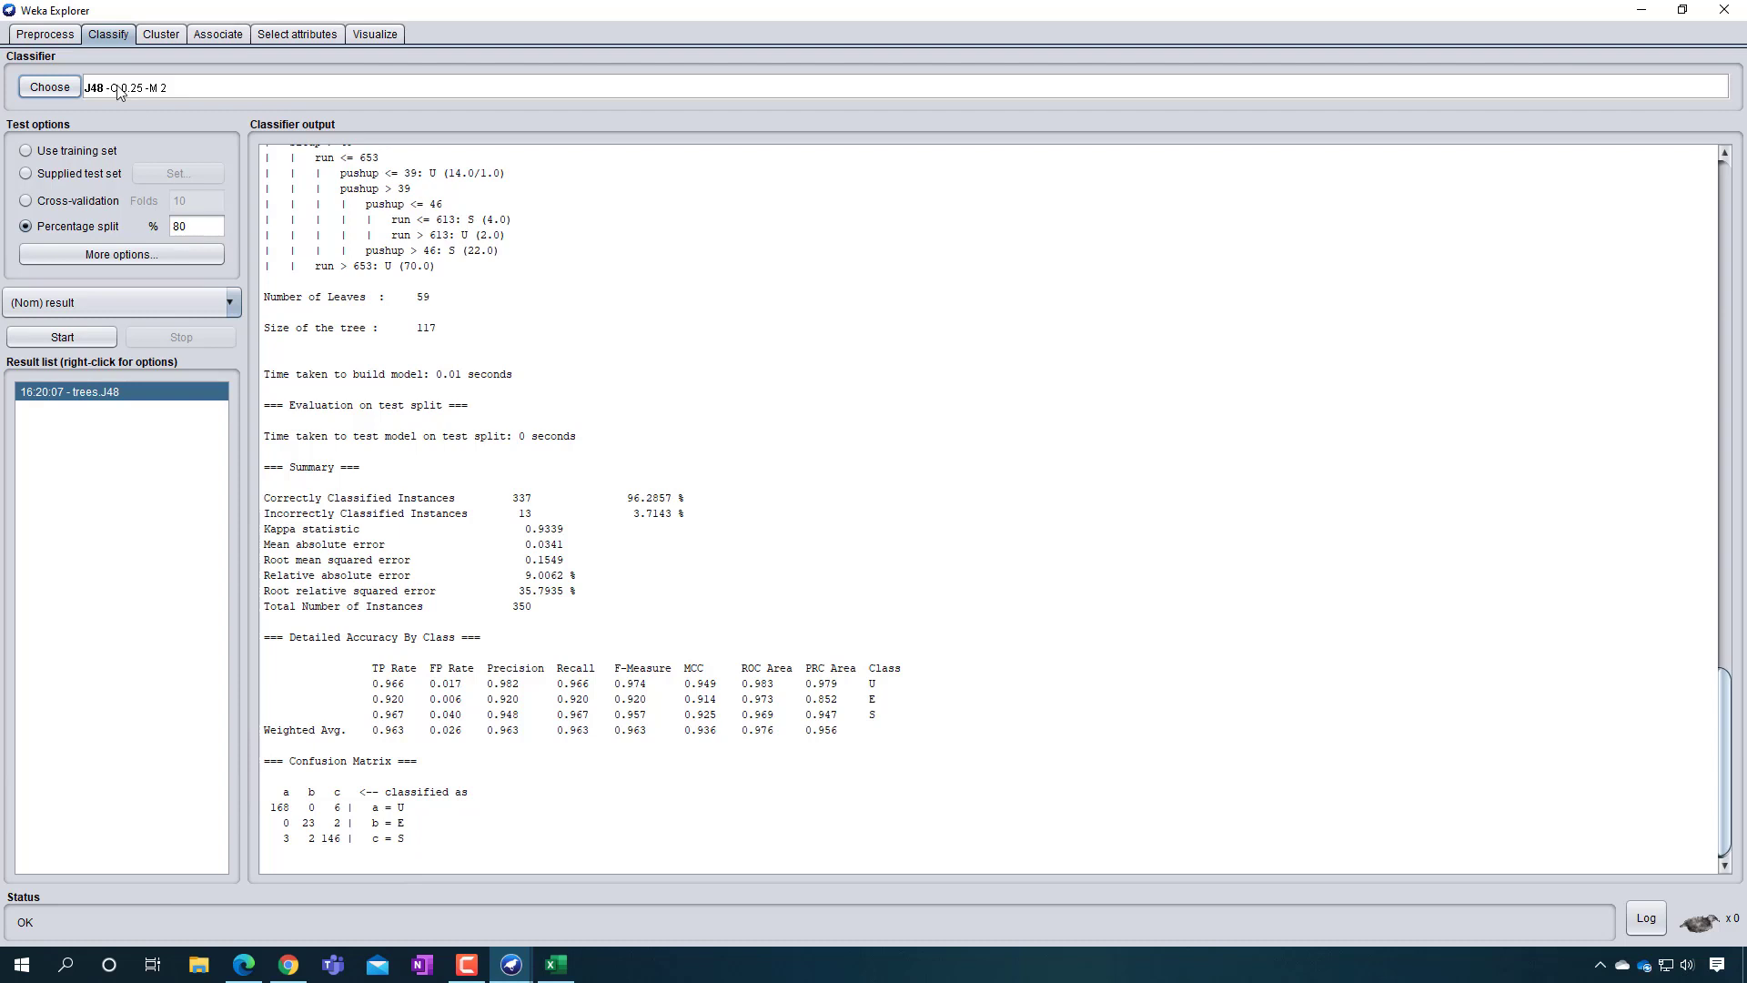
click(68, 36)
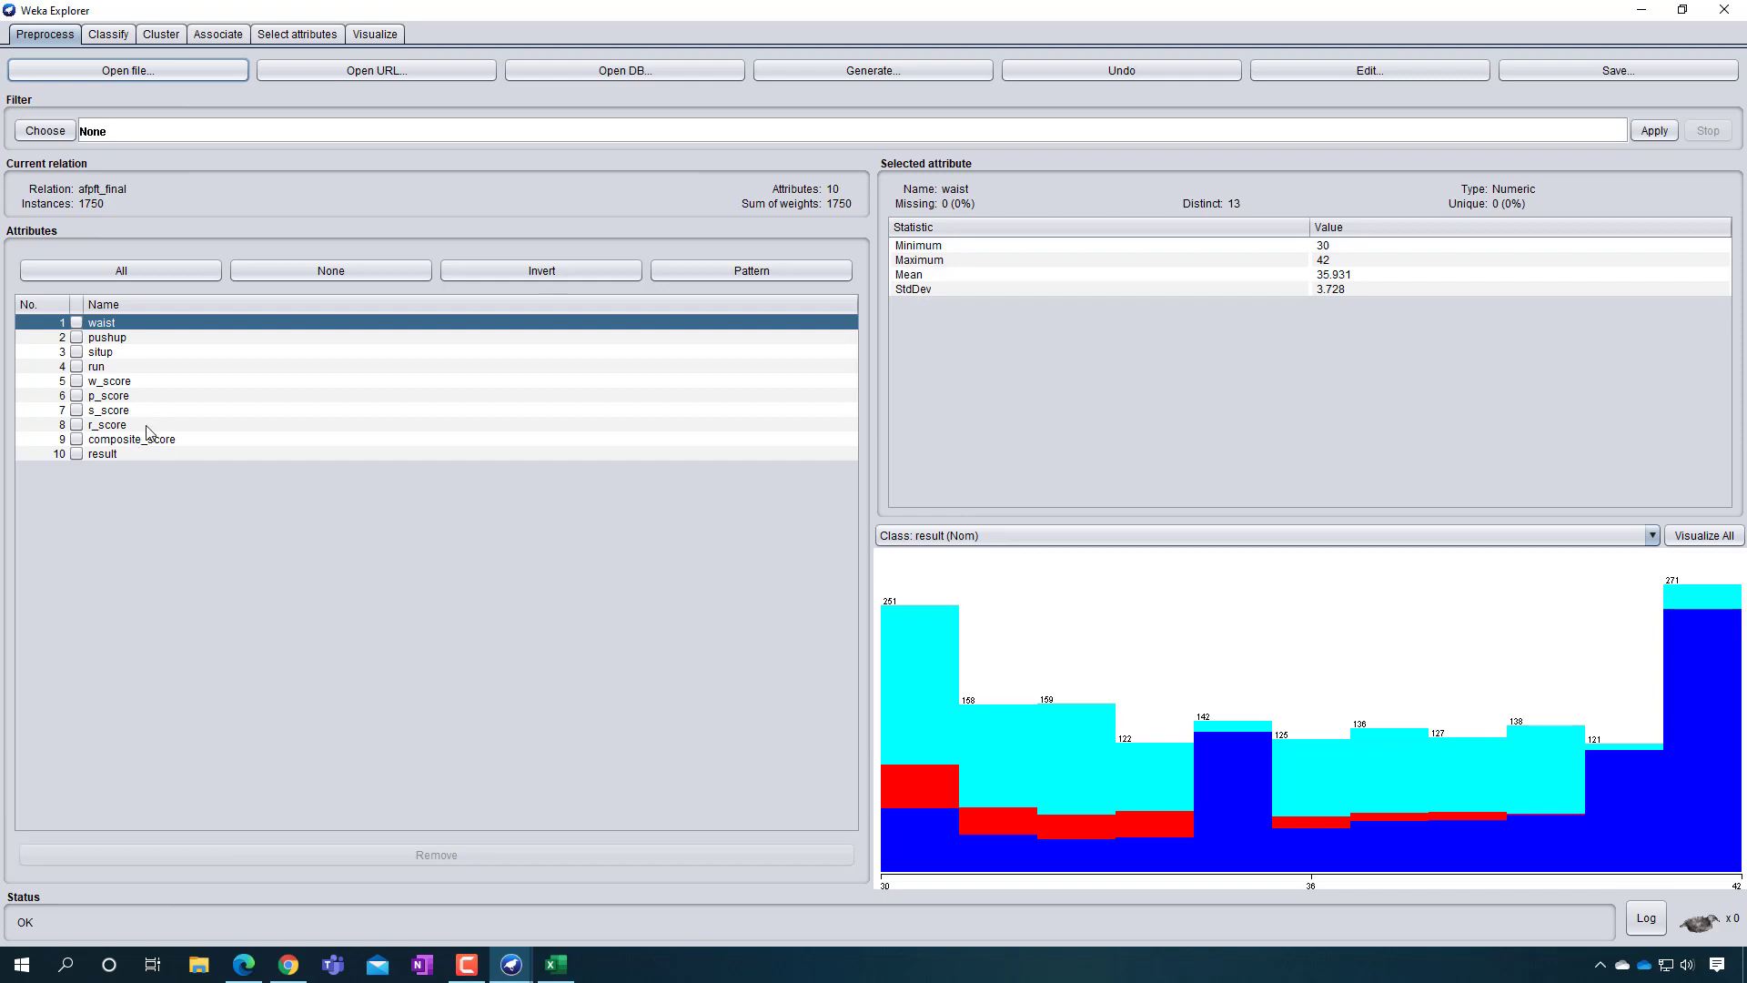
click(109, 36)
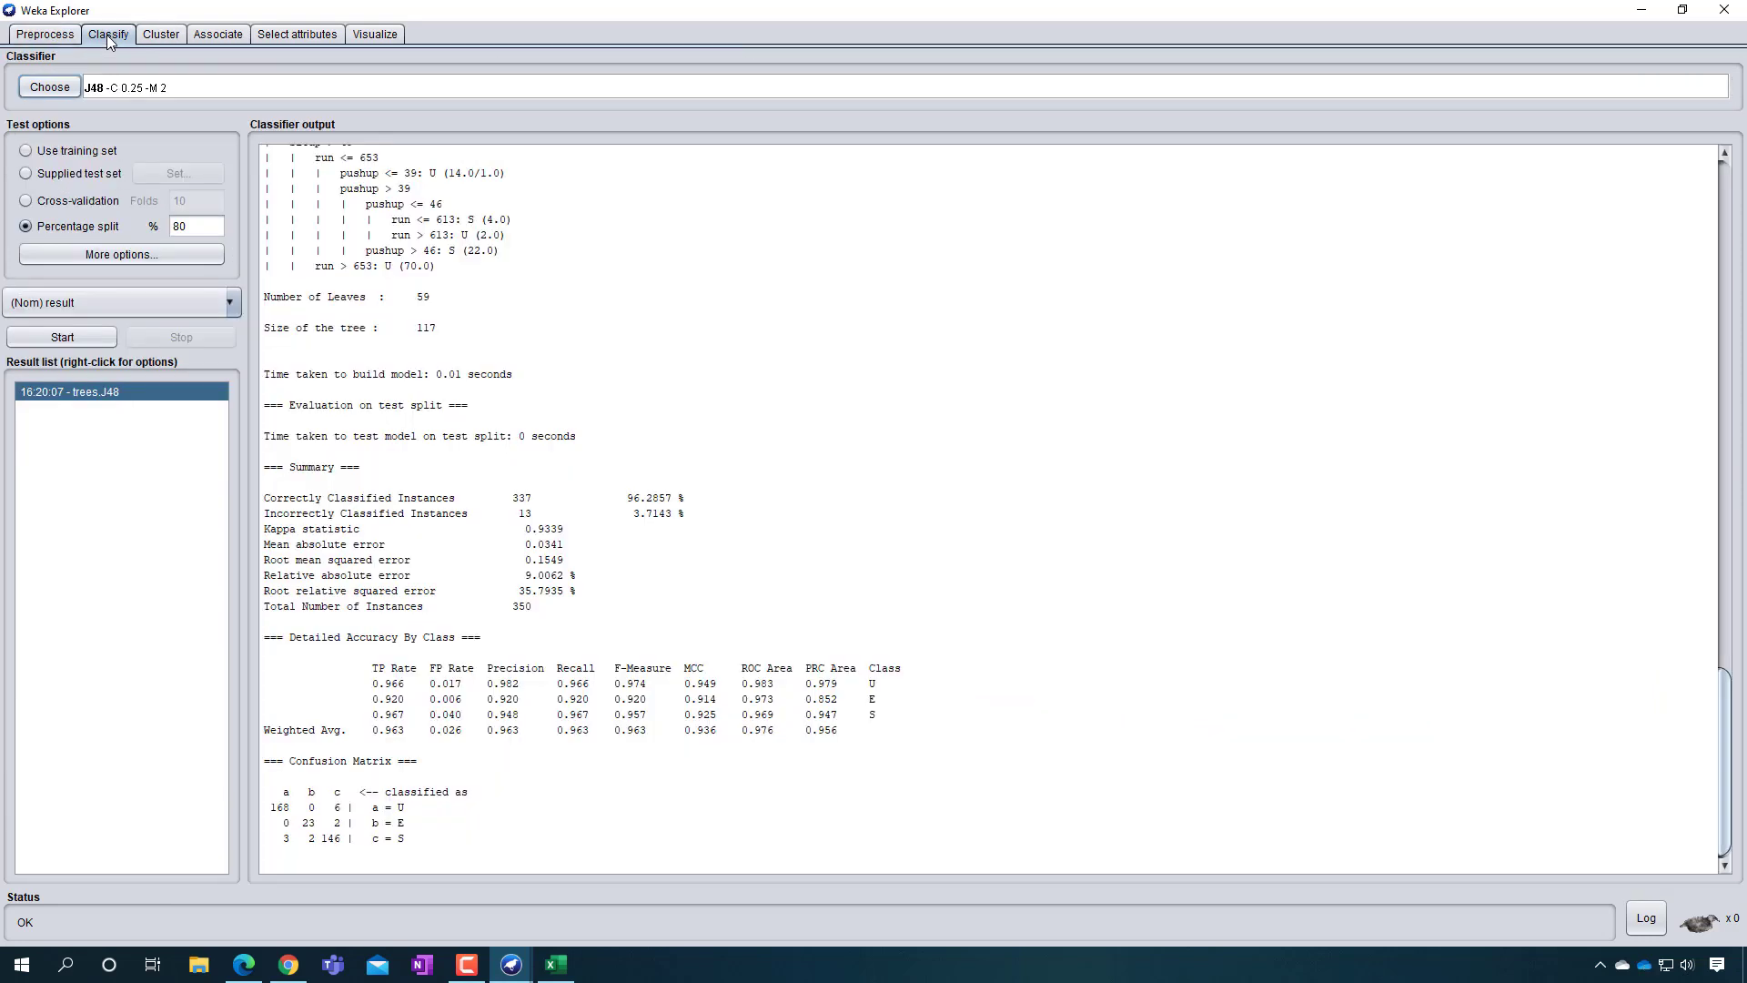
click(95, 338)
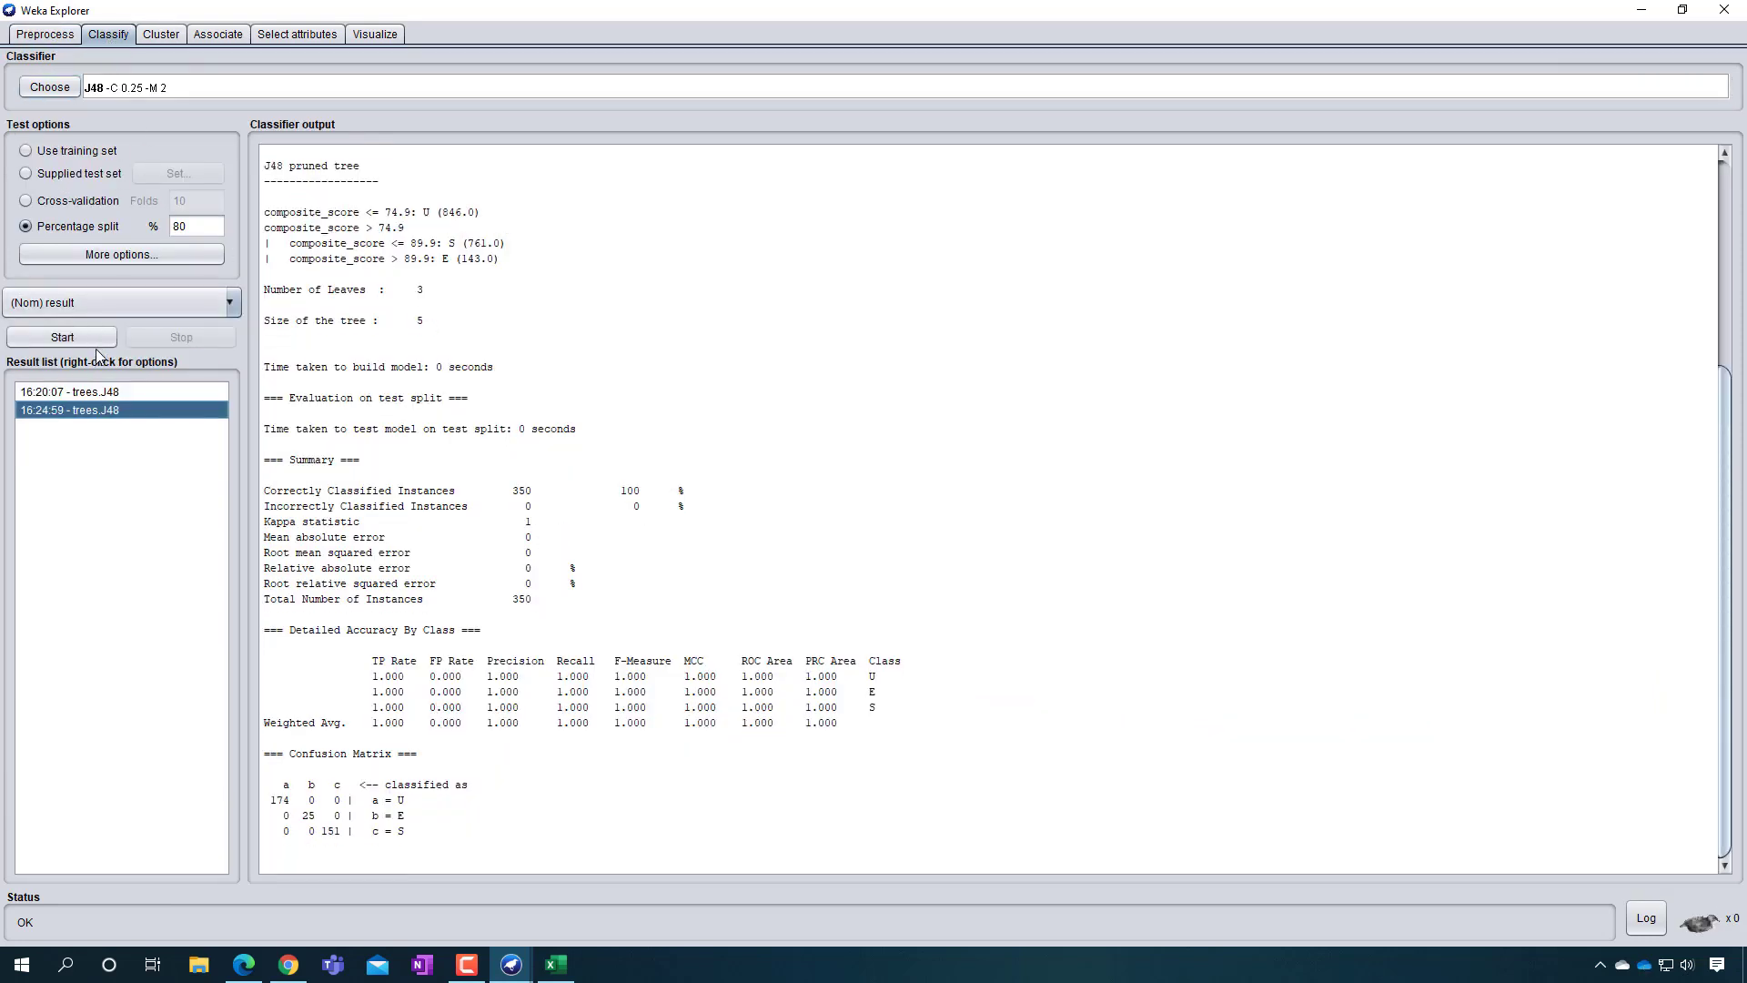
drag(616, 494, 703, 500)
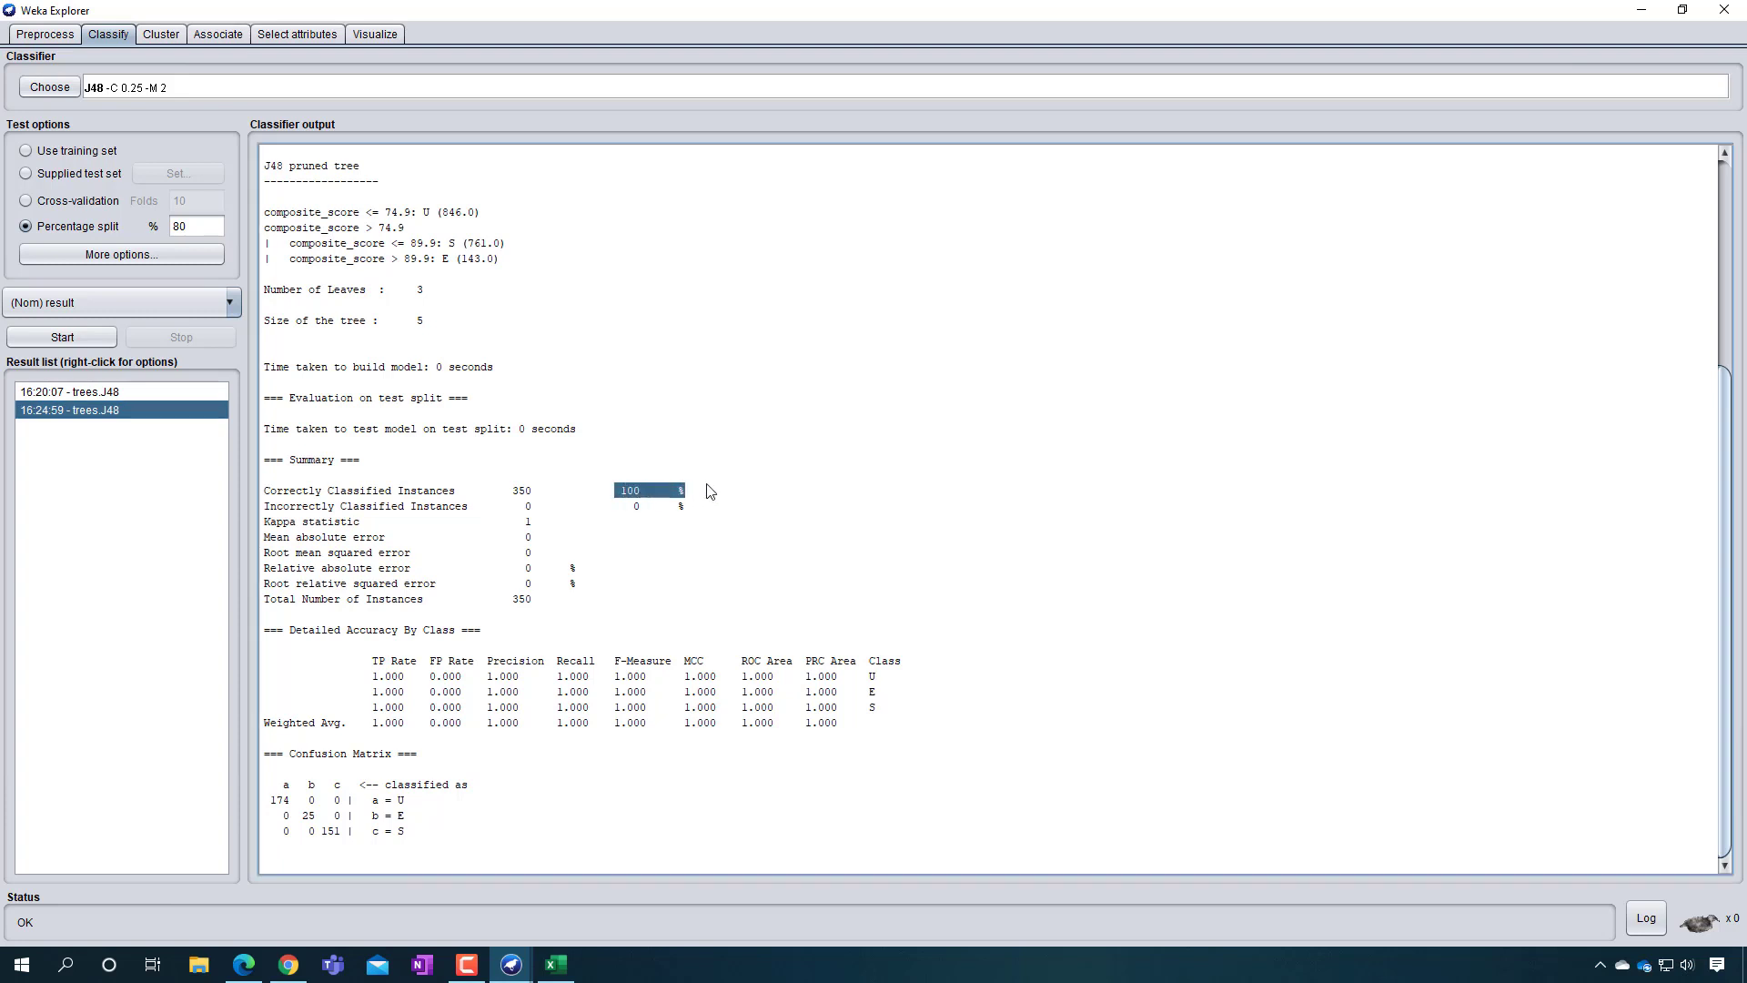
Visualize the newest J48 result as a tree in a maximized window and move the tree toward the centre
right_click(107, 410)
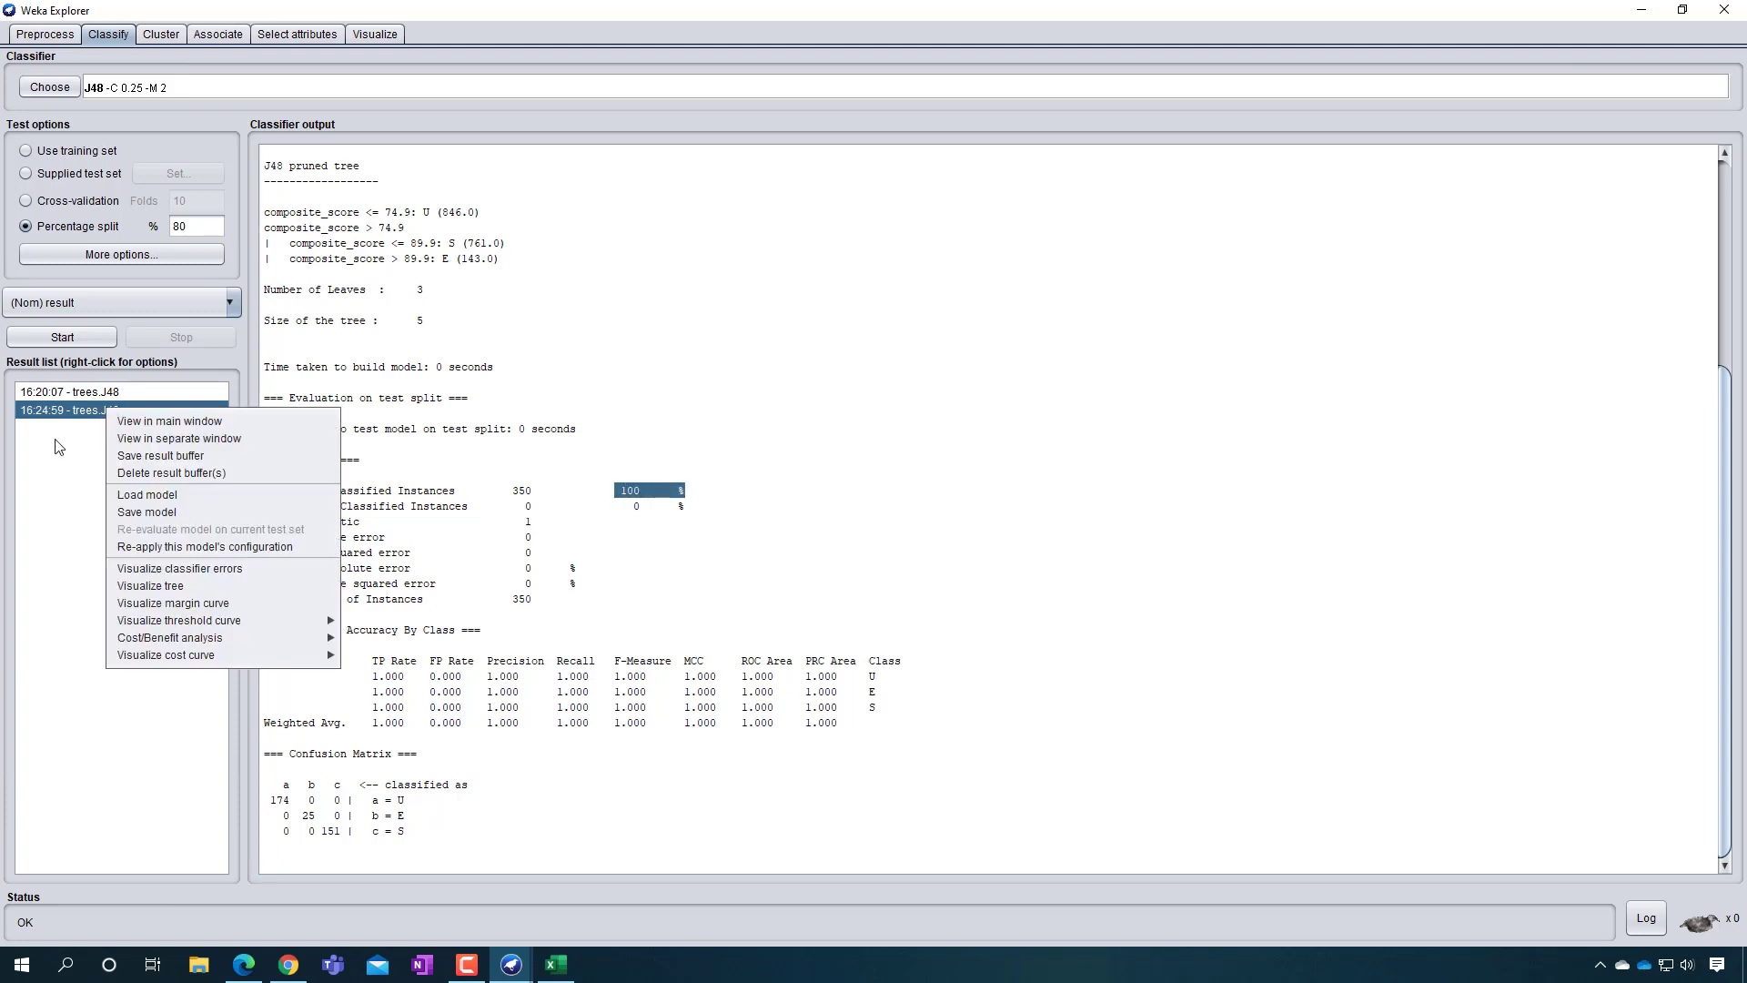
click(178, 586)
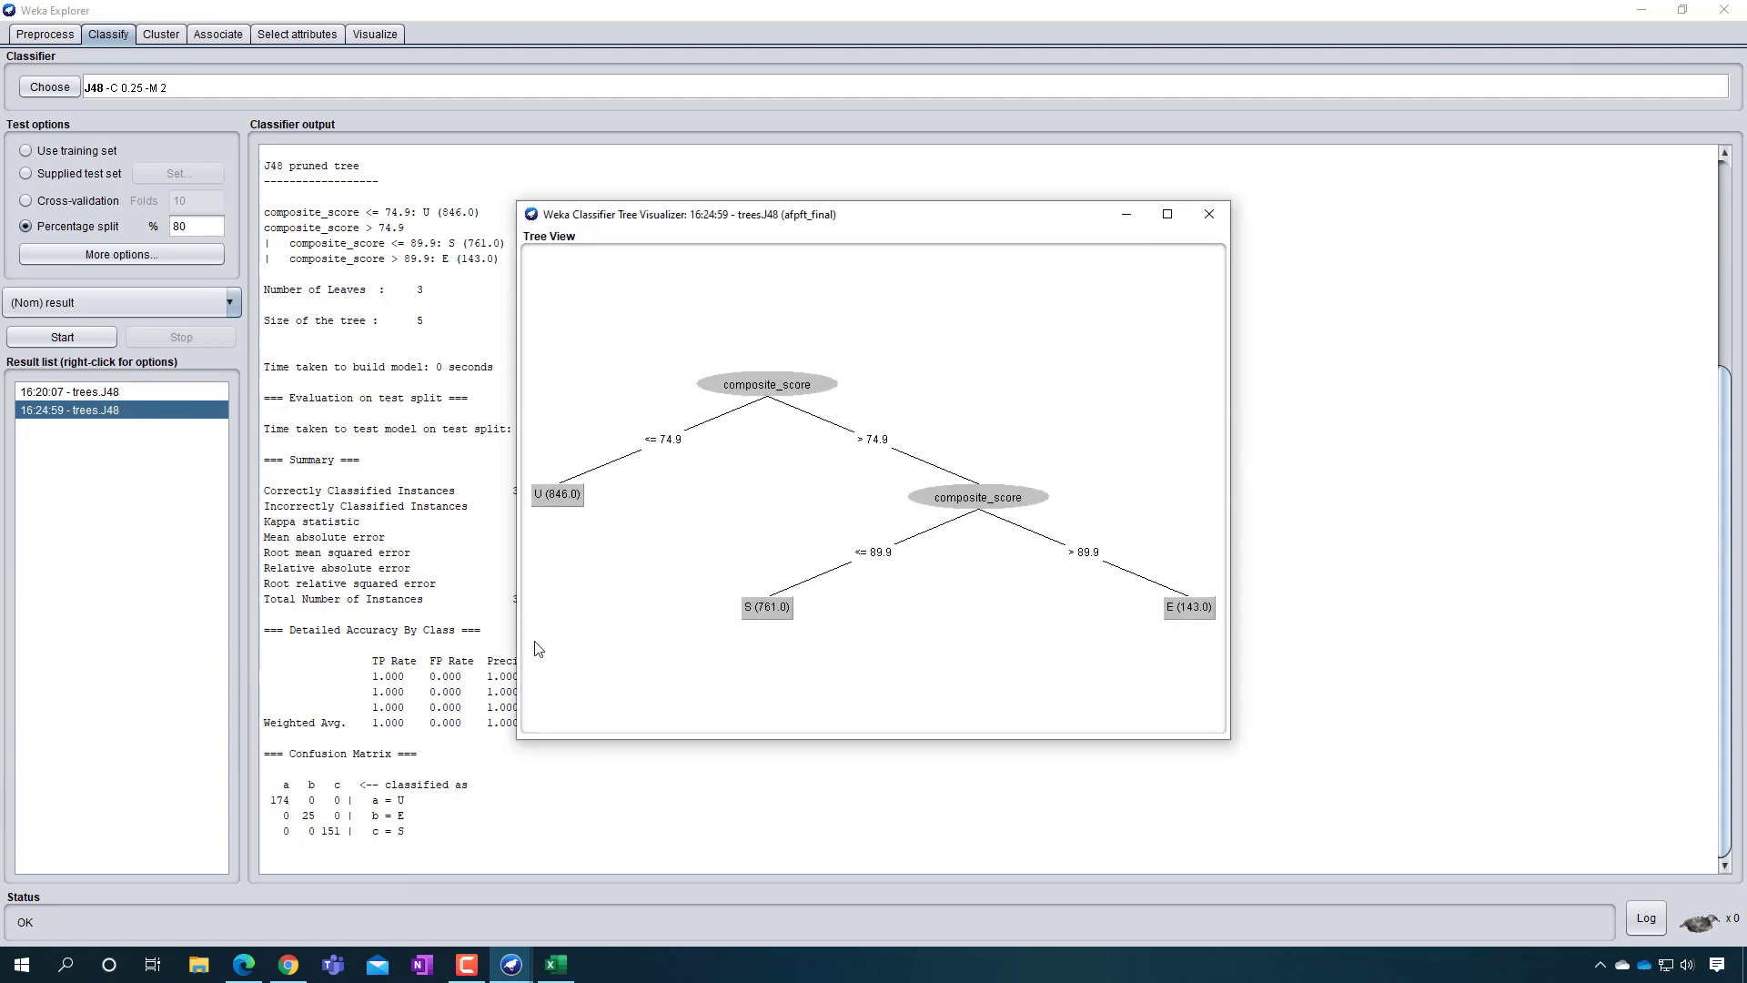
click(1168, 214)
right_click(702, 258)
right_click(606, 219)
right_click(467, 207)
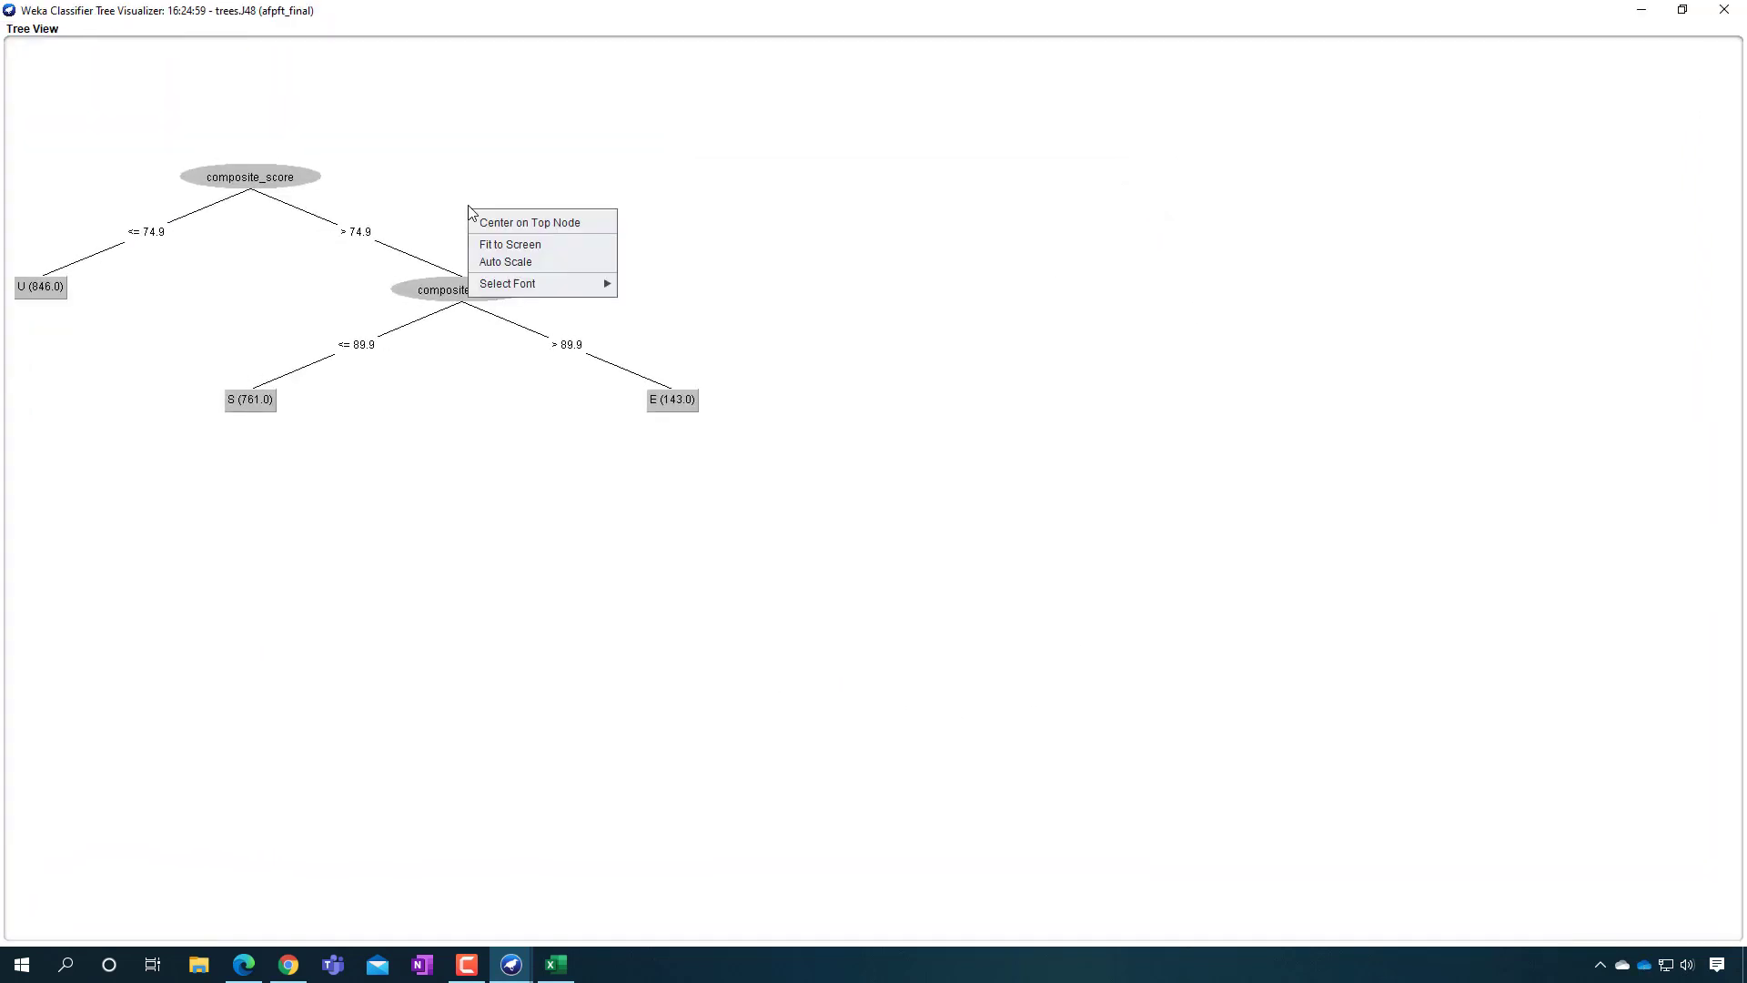
drag(464, 210, 862, 418)
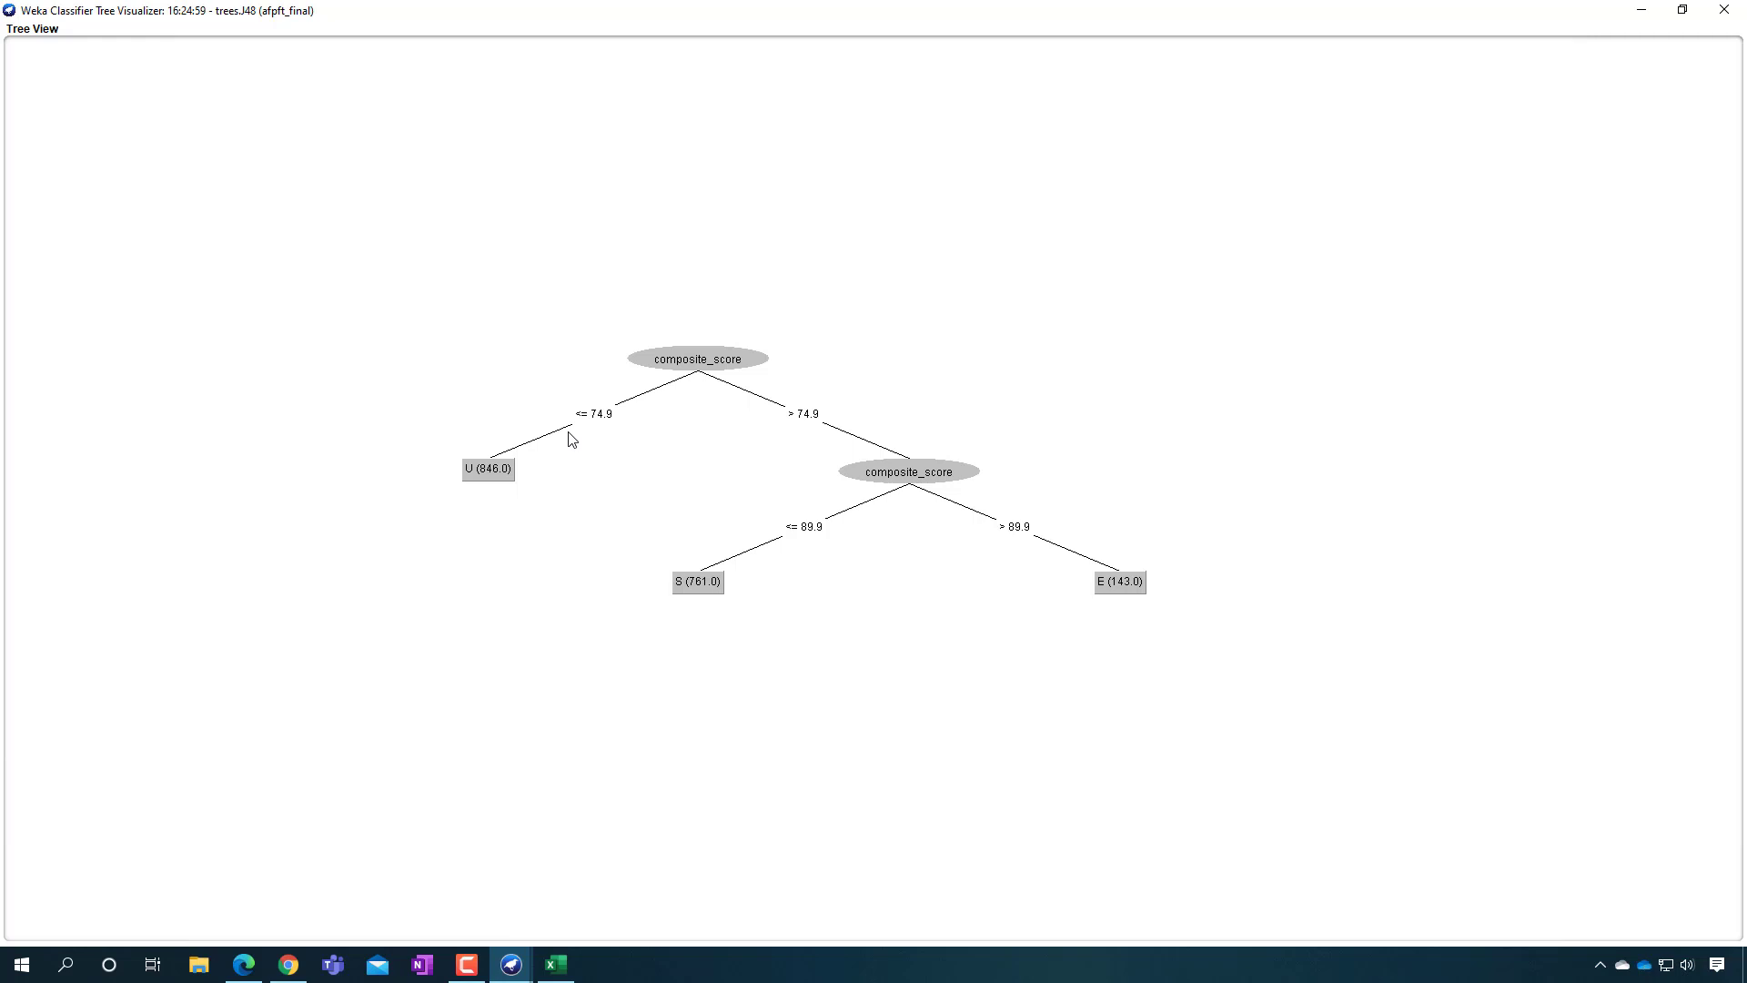
click(466, 965)
click(461, 963)
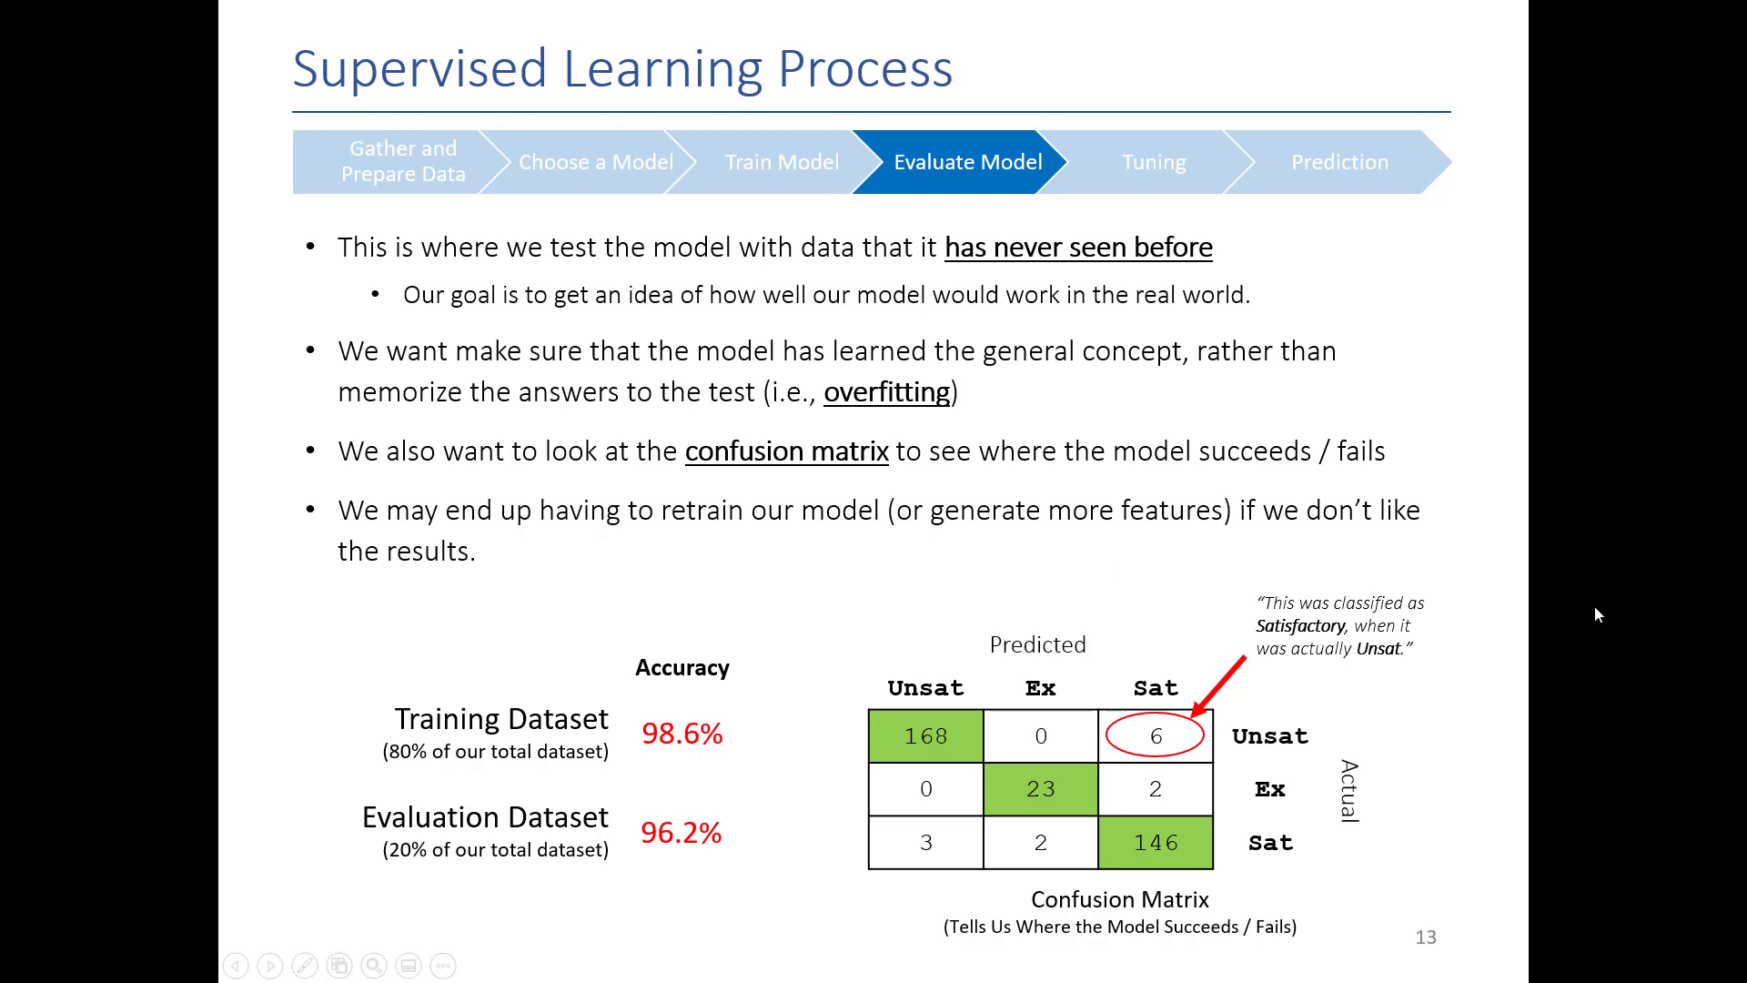
click(1497, 576)
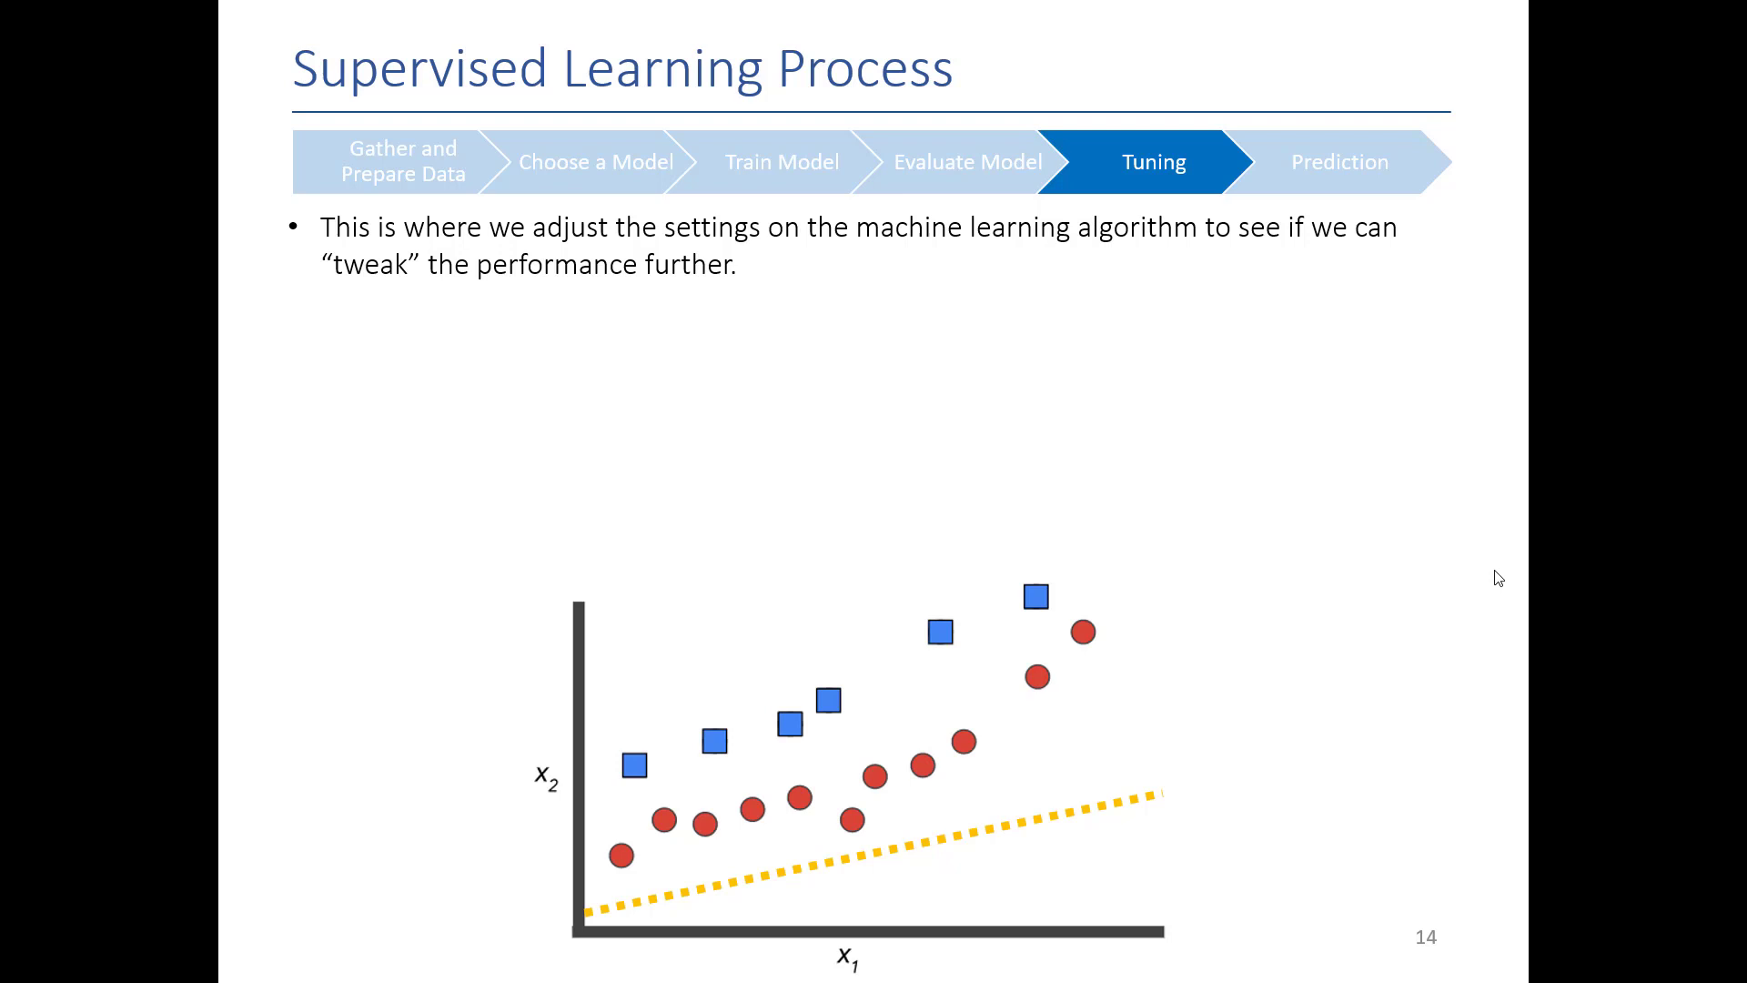
Return to Weka, close the tree visualizer and open the J48 classifier's parameter settings, keeping J48 as the algorithm
key(alt+Tab)
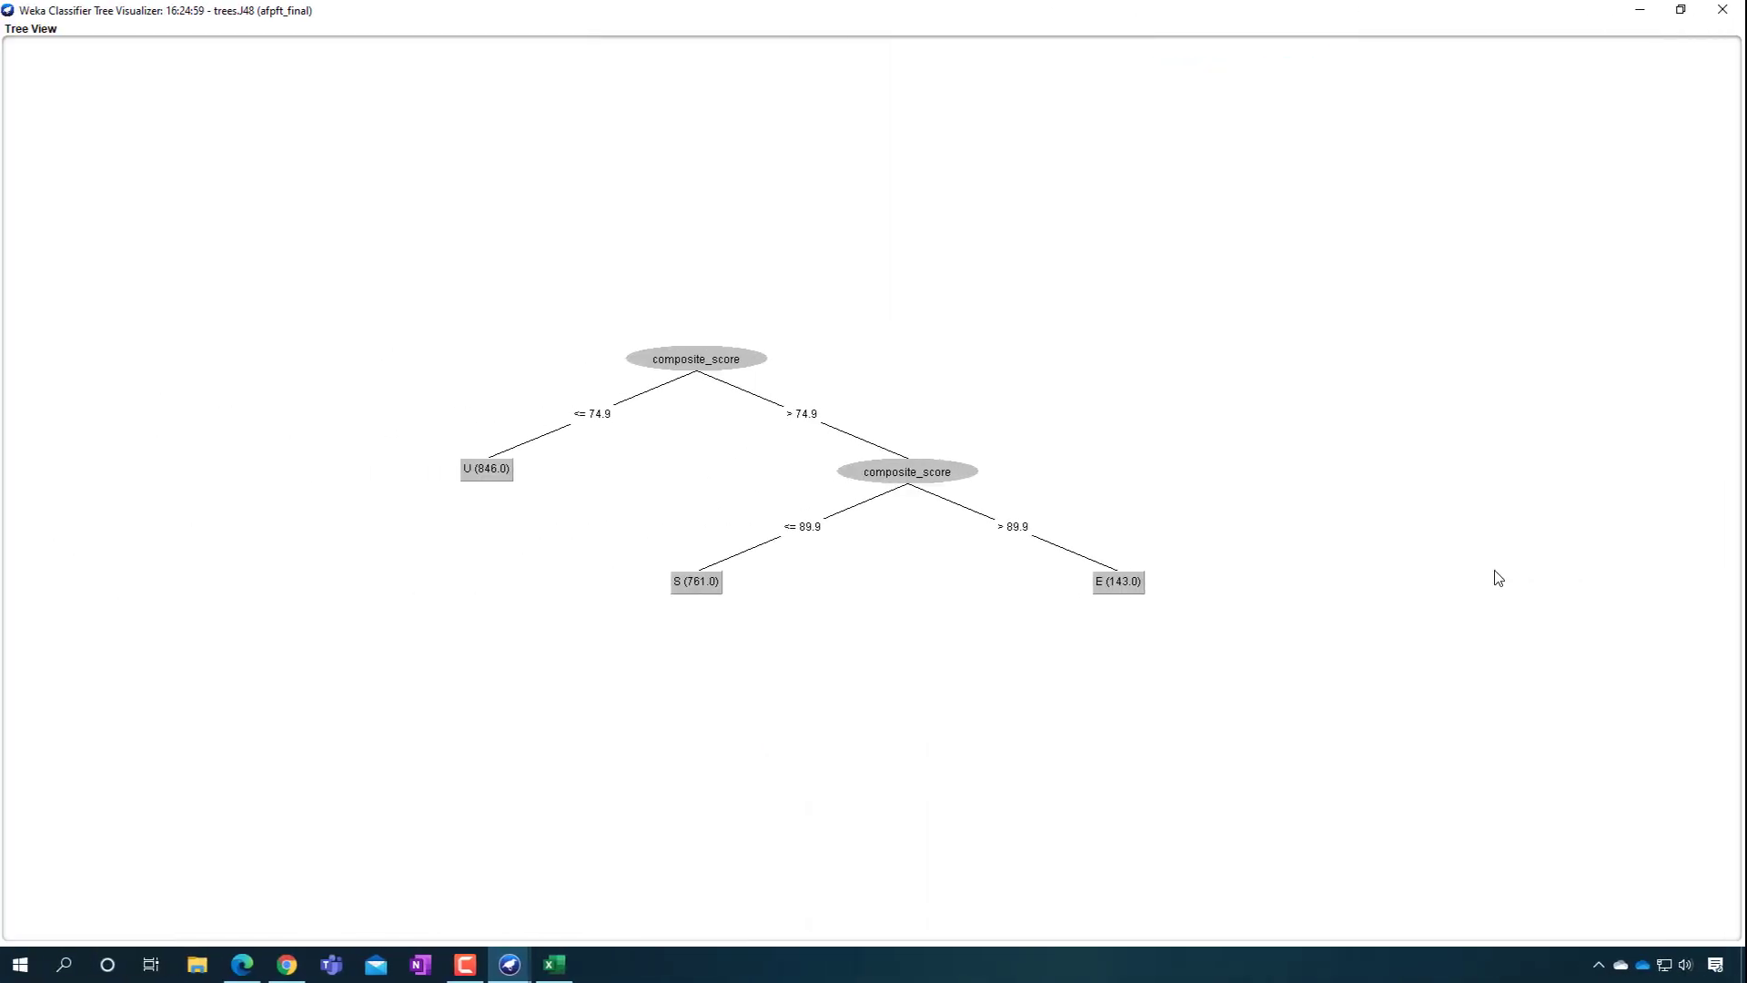
click(1725, 10)
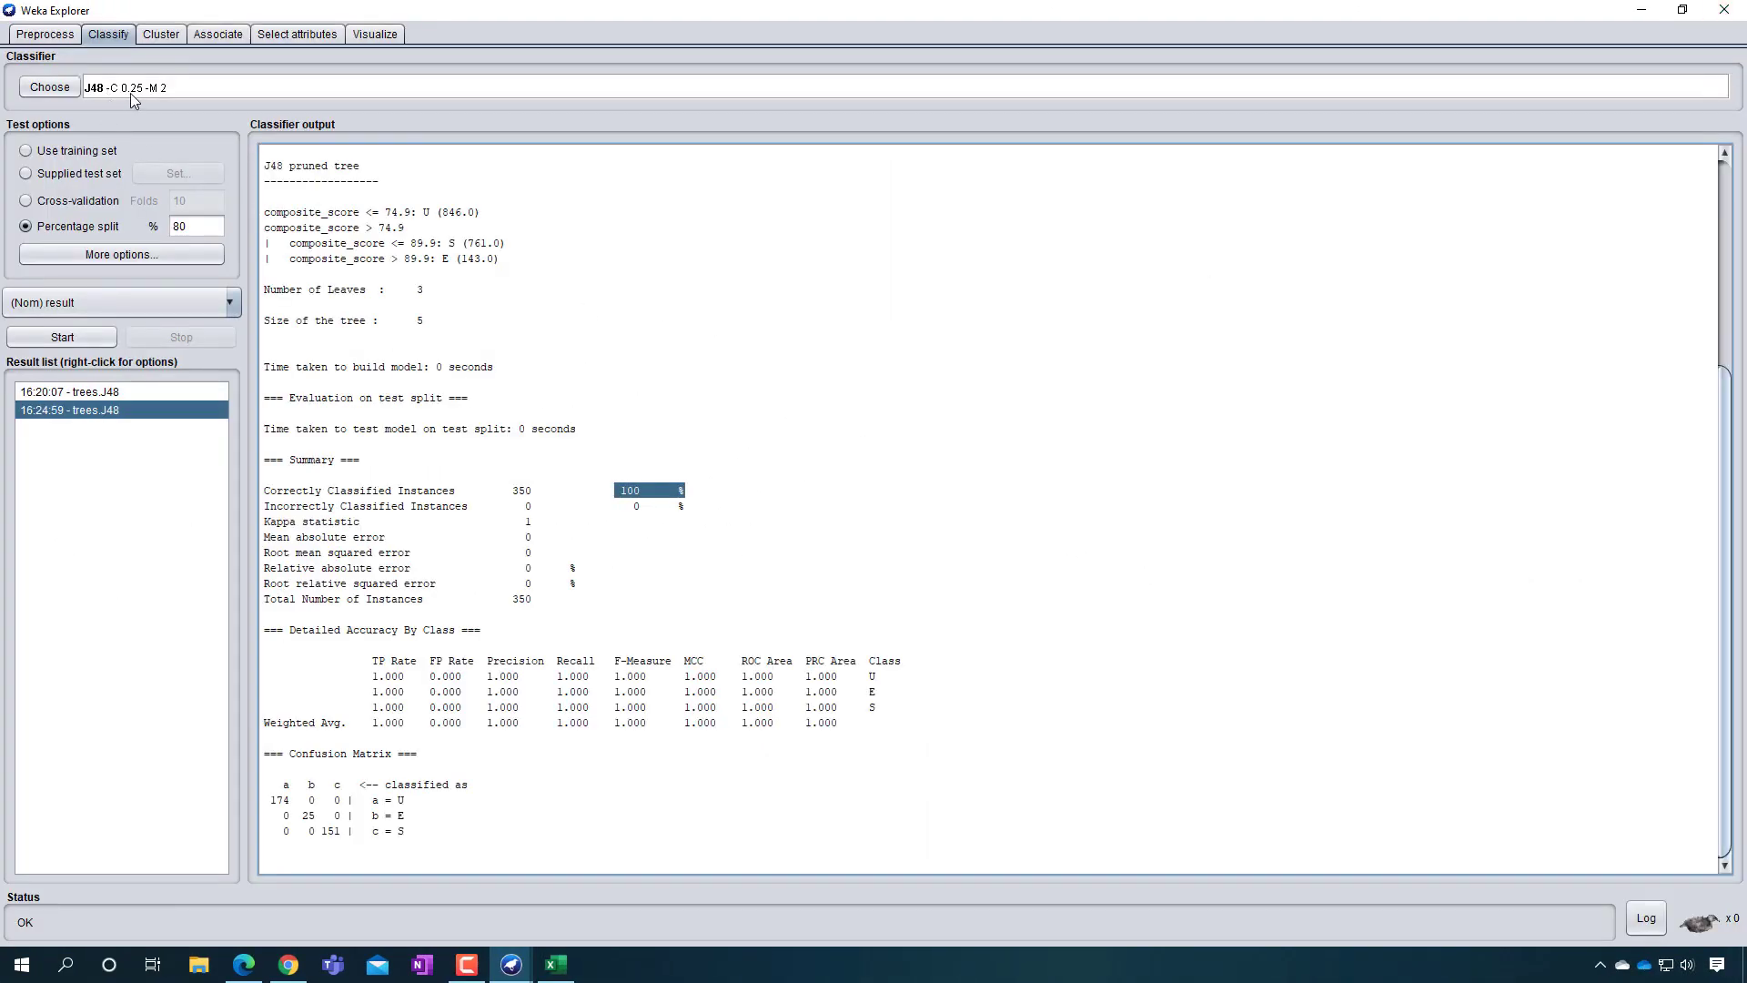
click(50, 87)
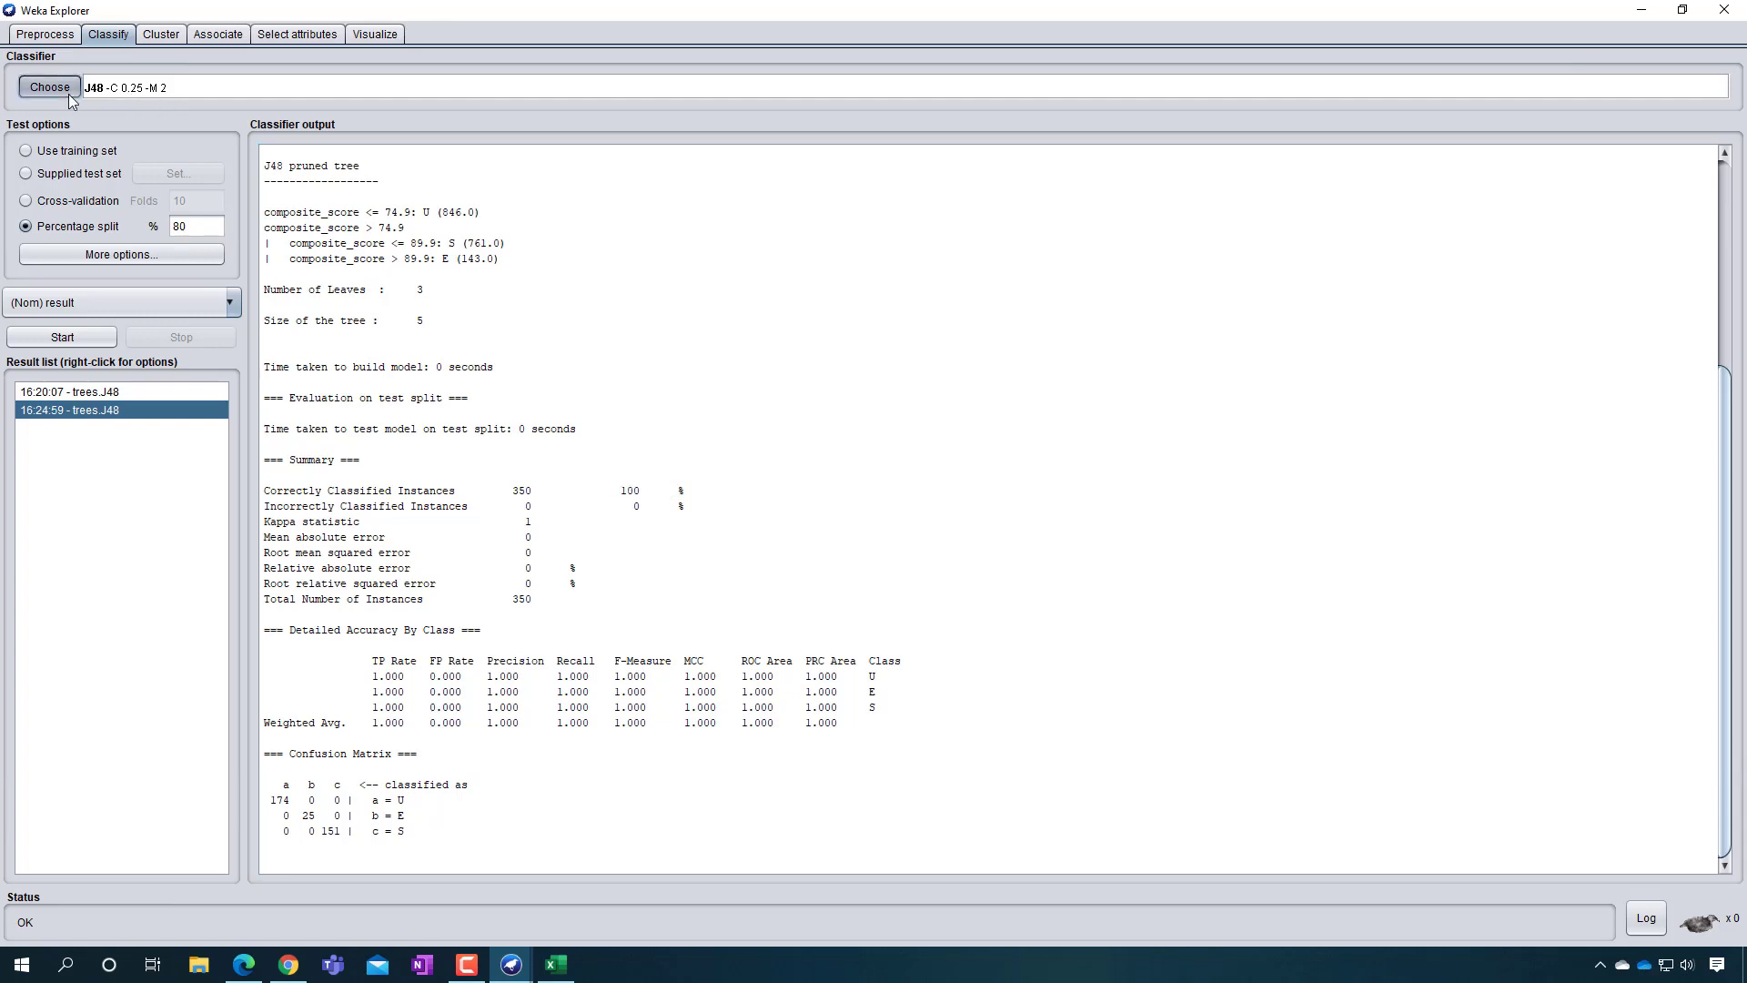
click(389, 140)
click(267, 87)
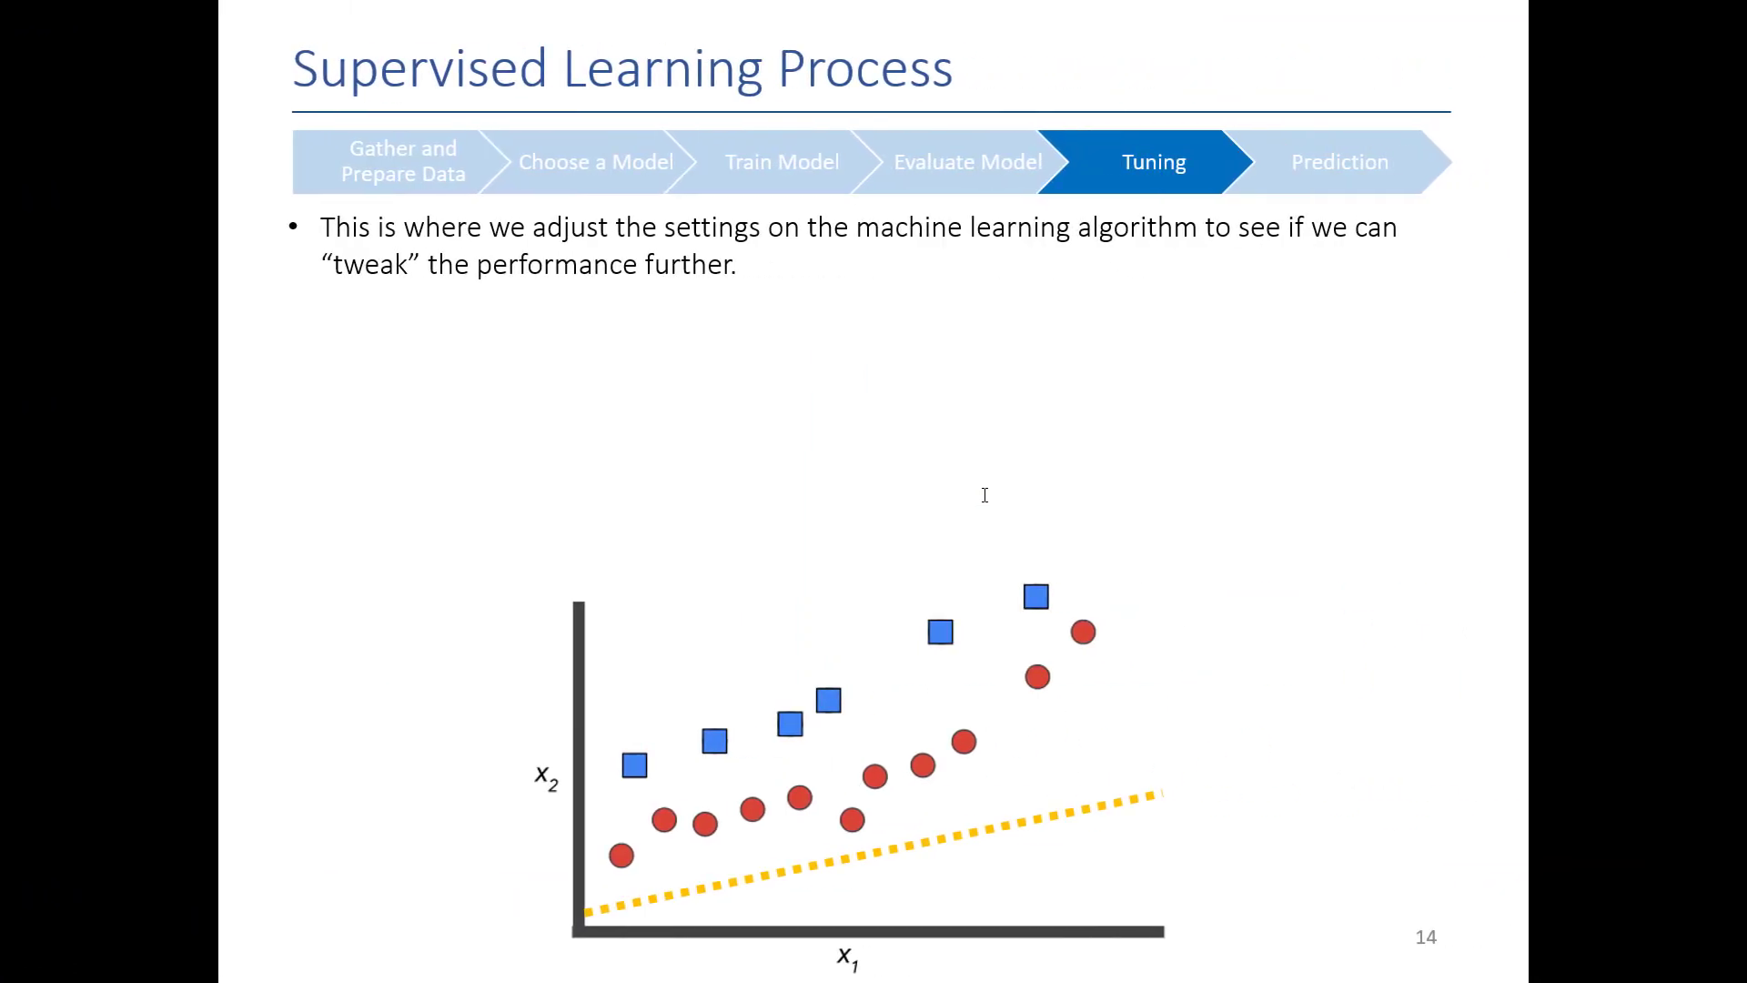
click(985, 494)
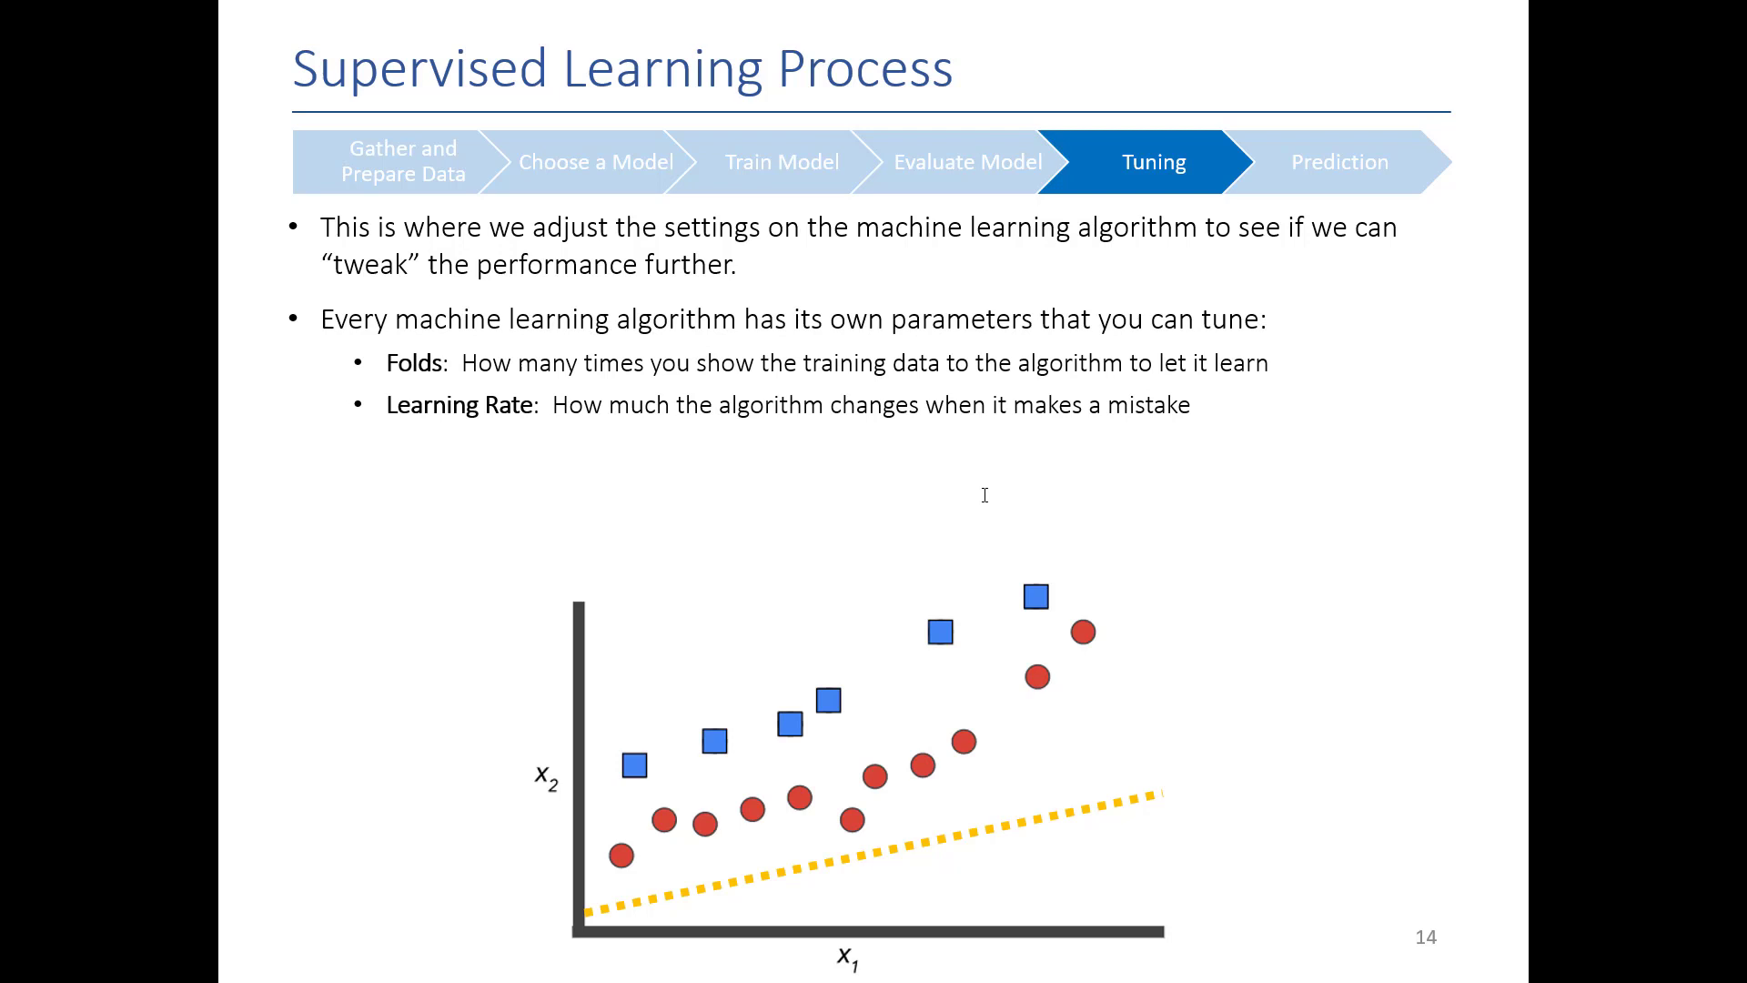